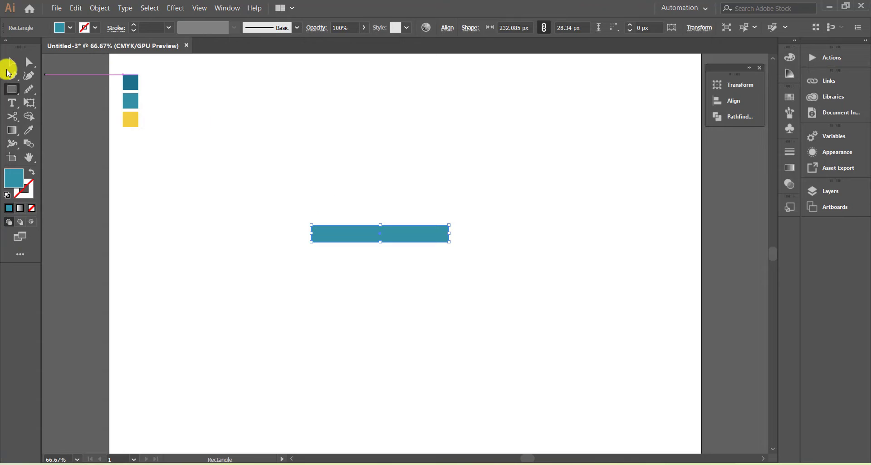
Round all four corners of the teal rectangle to a radius of about 9.19 px.
{"action": "left_click", "coordinate": [28, 62]}
{"action": "left_click_drag", "start_coordinate": [317, 256], "coordinate": [334, 270]}
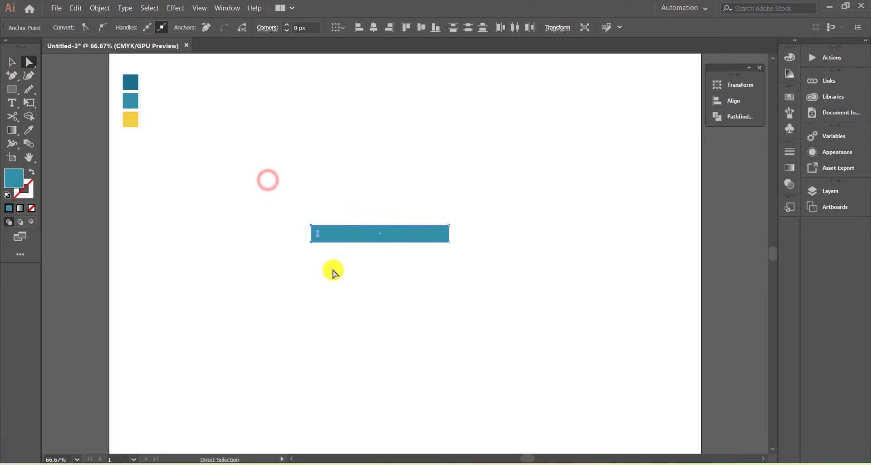
{"action": "left_click_drag", "start_coordinate": [436, 209], "coordinate": [463, 254]}
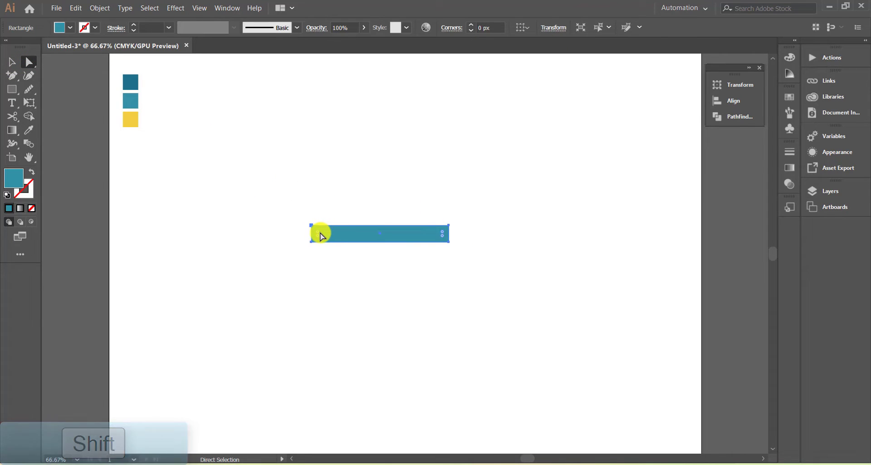
{"action": "left_click_drag", "start_coordinate": [318, 231], "coordinate": [317, 234]}
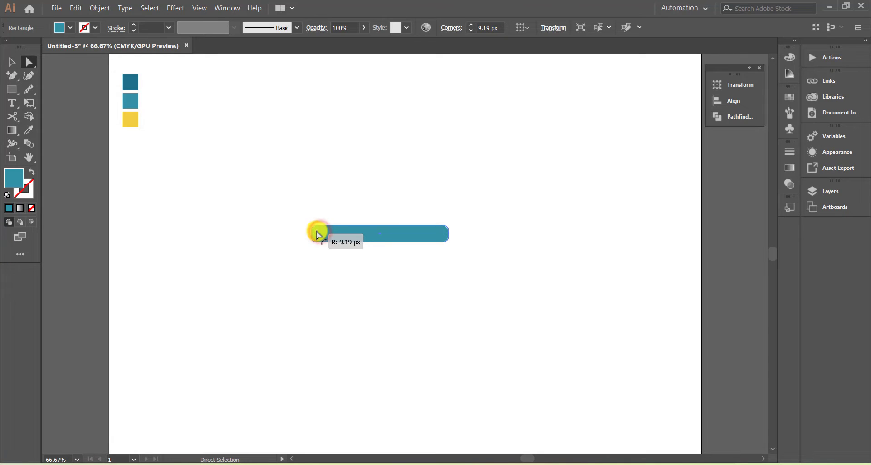
{"action": "left_click", "coordinate": [288, 213]}
{"action": "left_click", "coordinate": [340, 236]}
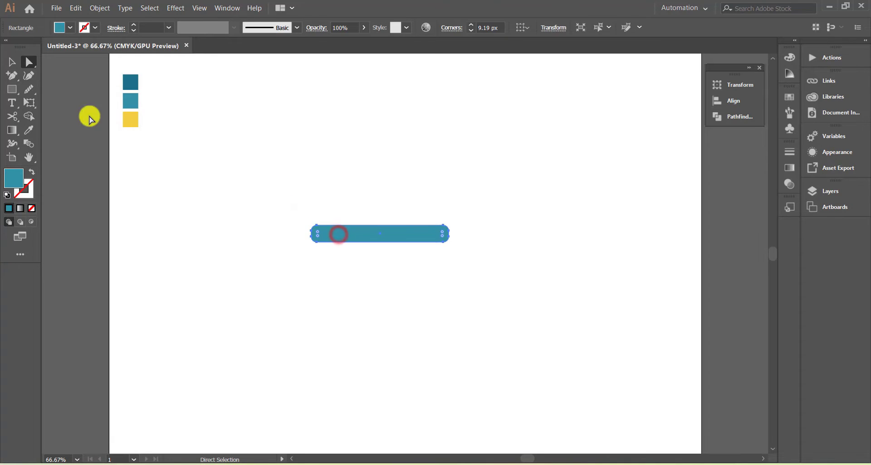
Give the rounded rectangle a dark brown stroke with a weight of 3 pt.
{"action": "left_click", "coordinate": [12, 62]}
{"action": "left_click", "coordinate": [377, 241]}
{"action": "left_click", "coordinate": [96, 30]}
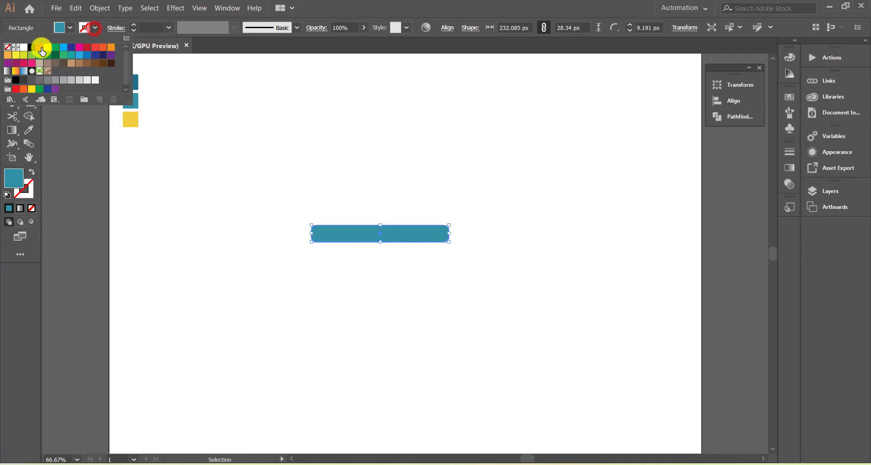
{"action": "left_click", "coordinate": [111, 64]}
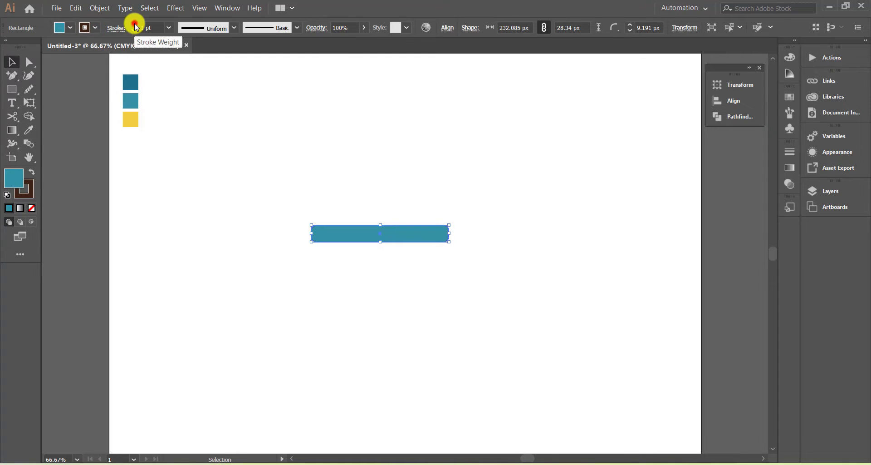
{"action": "left_click", "coordinate": [134, 25]}
{"action": "left_click", "coordinate": [134, 24]}
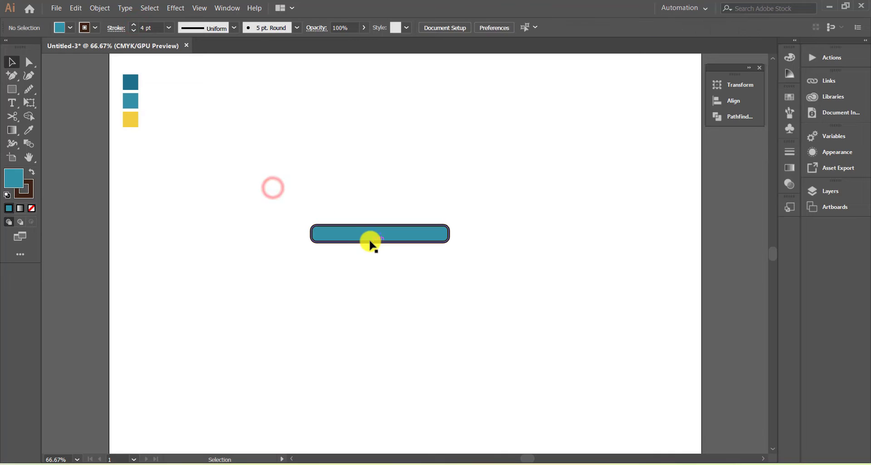
{"action": "left_click", "coordinate": [371, 242]}
{"action": "left_click", "coordinate": [134, 32]}
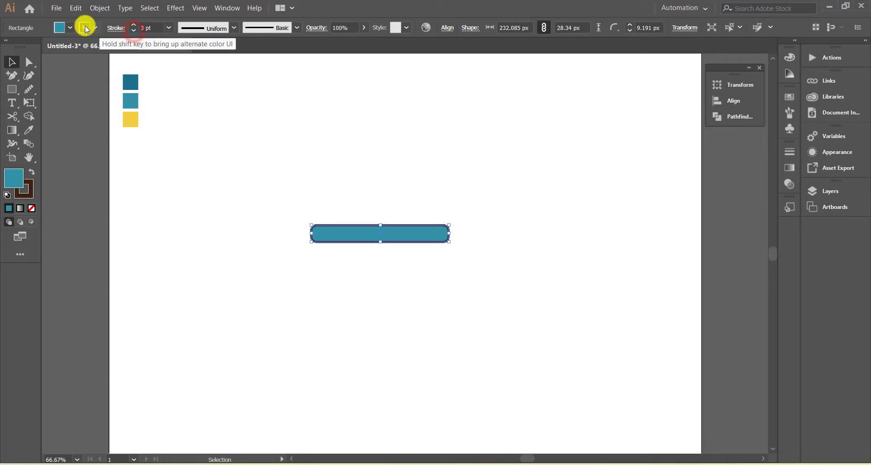
Change the fill of the rounded rectangle to white.
{"action": "left_click", "coordinate": [70, 27]}
{"action": "left_click", "coordinate": [22, 51]}
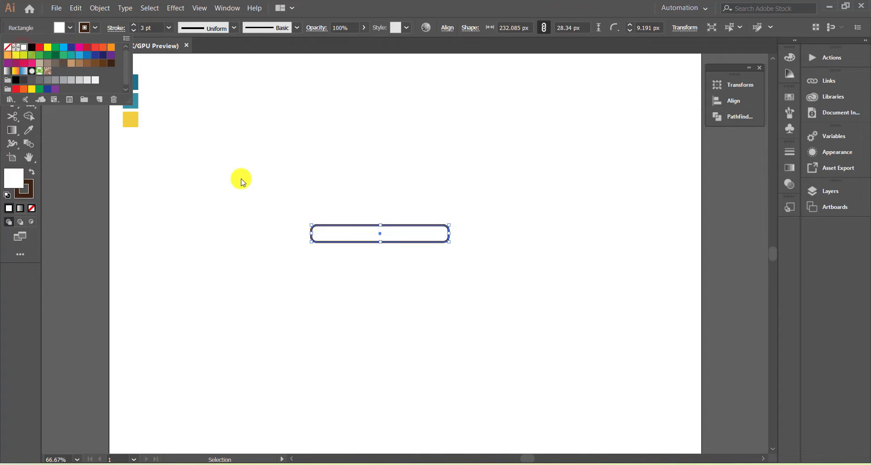
{"action": "left_click", "coordinate": [241, 178]}
{"action": "left_click", "coordinate": [241, 178]}
Paste a copy of the rounded bar in front and lower its top edge, making it about 21.4 px high.
{"action": "left_click", "coordinate": [357, 226]}
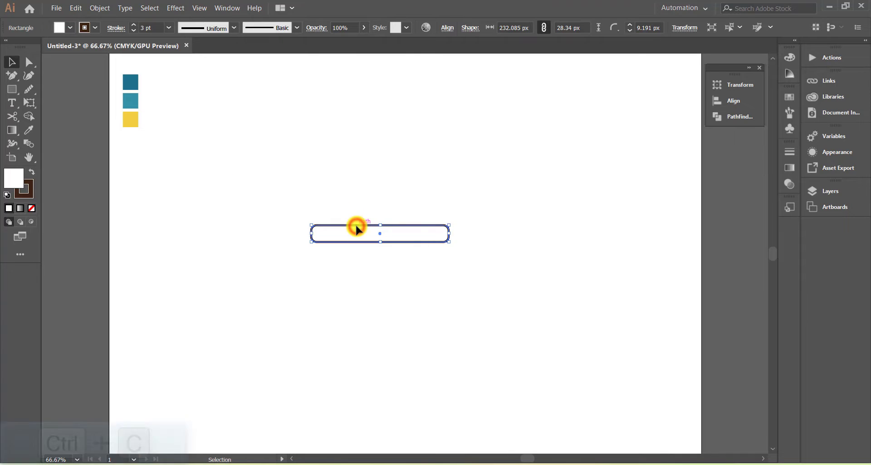
{"action": "key", "text": "ctrl+c"}
{"action": "key", "text": "ctrl+f"}
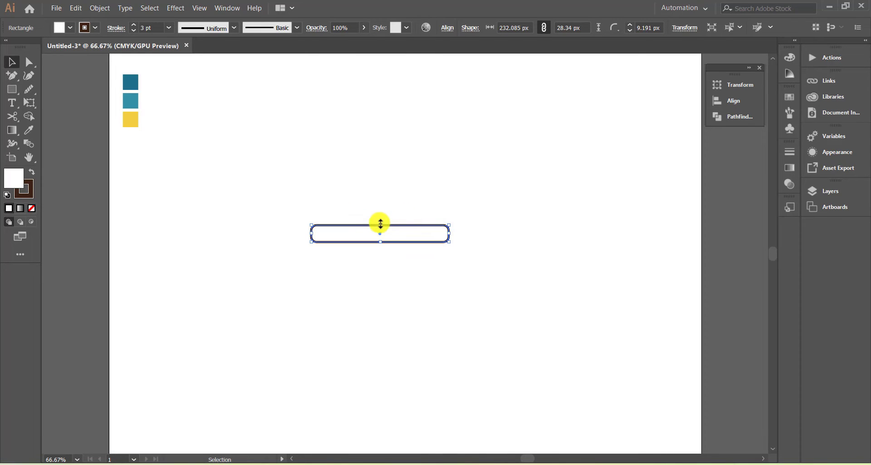
{"action": "left_click_drag", "start_coordinate": [381, 225], "coordinate": [380, 229]}
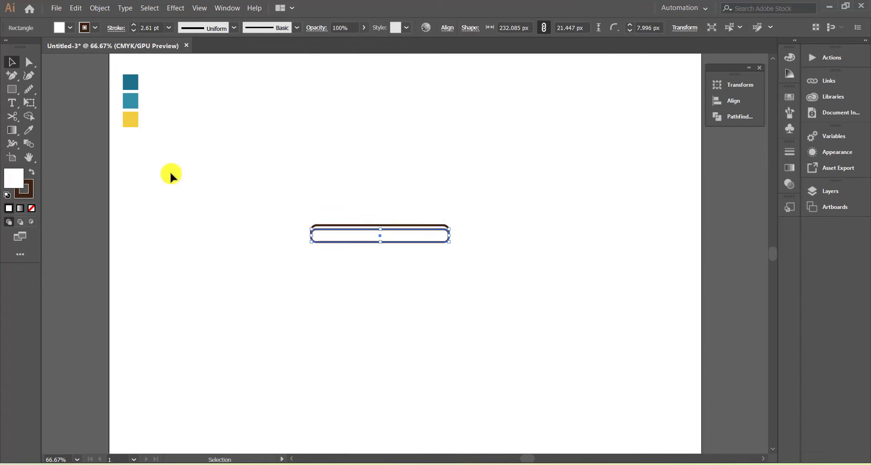
Apply the yellow of the sample square to the shortened bar with the Eyedropper and deselect it.
{"action": "left_click", "coordinate": [29, 130]}
{"action": "left_click", "coordinate": [121, 116]}
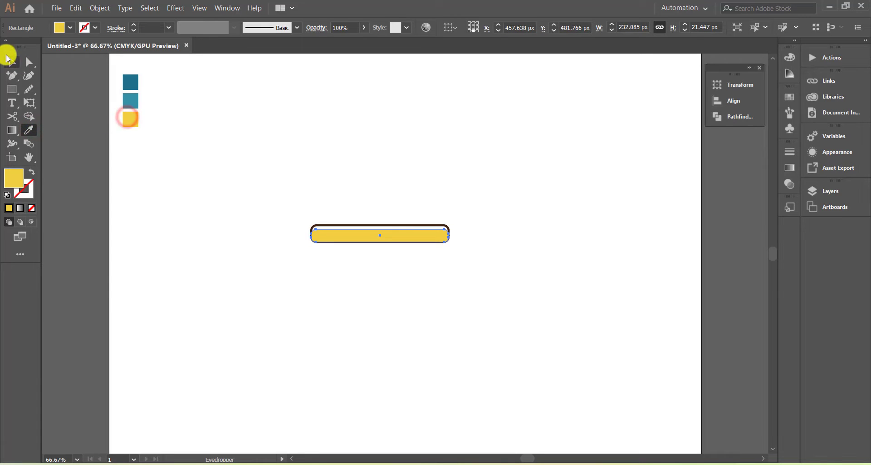
{"action": "left_click", "coordinate": [12, 62]}
{"action": "left_click", "coordinate": [268, 201]}
Paste a copy of the full-height outlined bar in front, bring it to the front and remove its fill.
{"action": "left_click", "coordinate": [345, 225]}
{"action": "key", "text": "ctrl+c"}
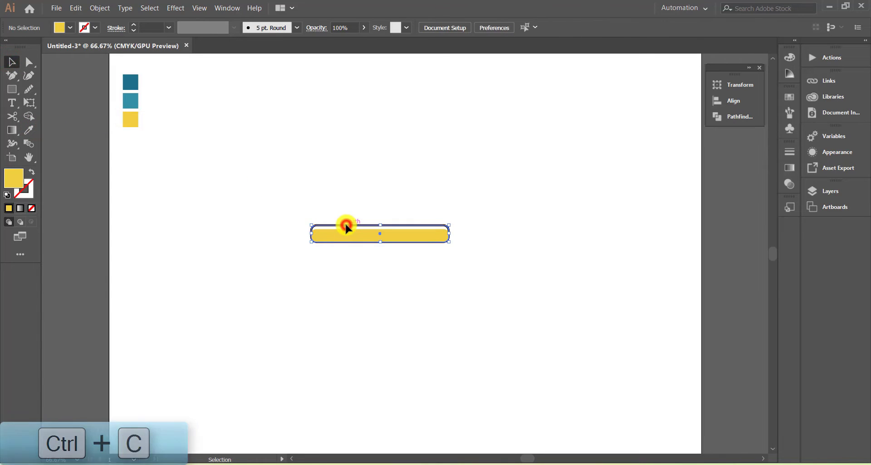
{"action": "key", "text": "ctrl+f"}
{"action": "right_click", "coordinate": [345, 225]}
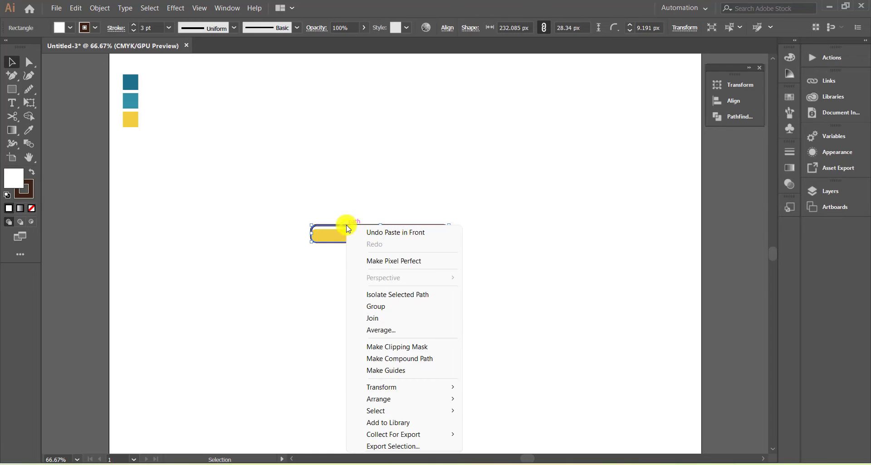
{"action": "mouse_move", "coordinate": [427, 398]}
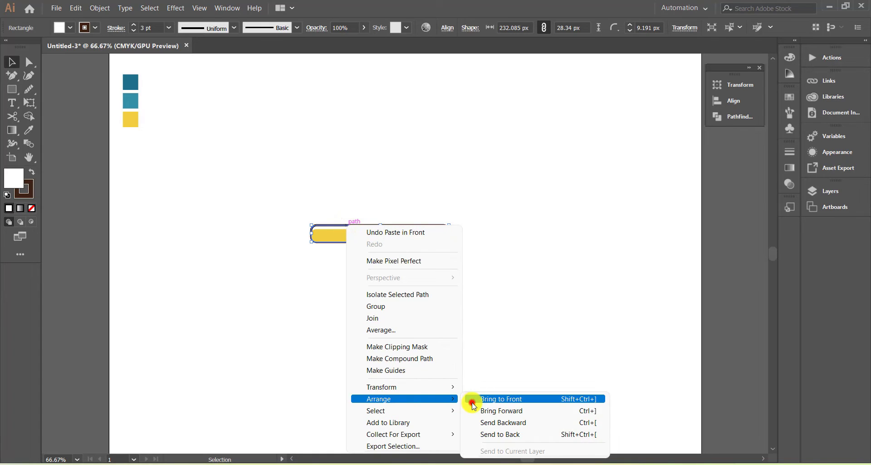
{"action": "left_click", "coordinate": [471, 399]}
{"action": "left_click", "coordinate": [31, 208]}
{"action": "left_click", "coordinate": [231, 200]}
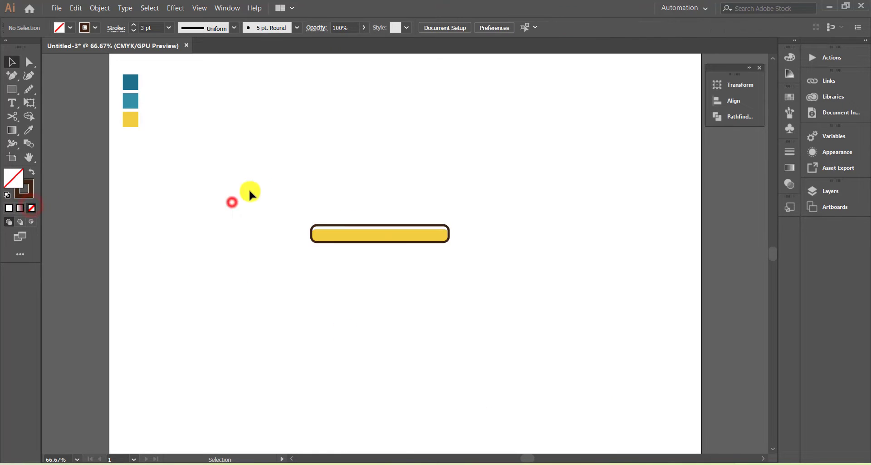
Group all the bar shapes and move the group slightly down and to the right on the artboard.
{"action": "left_click_drag", "start_coordinate": [262, 186], "coordinate": [476, 272]}
{"action": "right_click", "coordinate": [417, 240]}
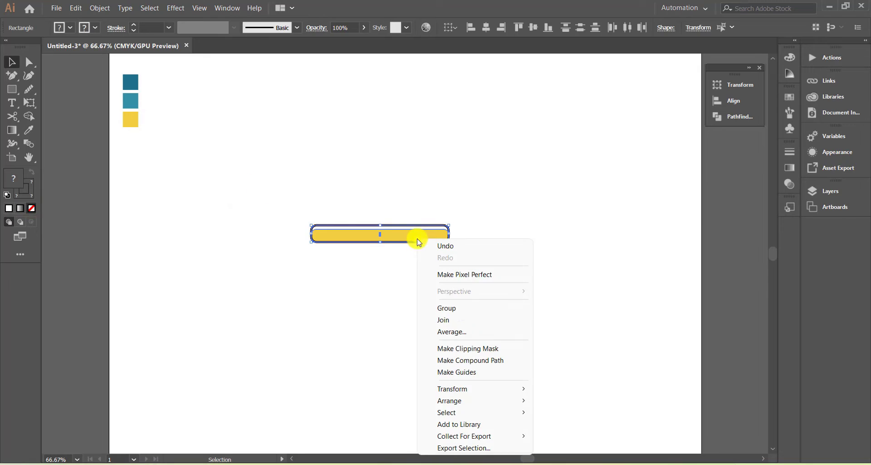
{"action": "left_click", "coordinate": [459, 309]}
{"action": "left_click_drag", "start_coordinate": [407, 234], "coordinate": [415, 255]}
{"action": "left_click", "coordinate": [484, 248]}
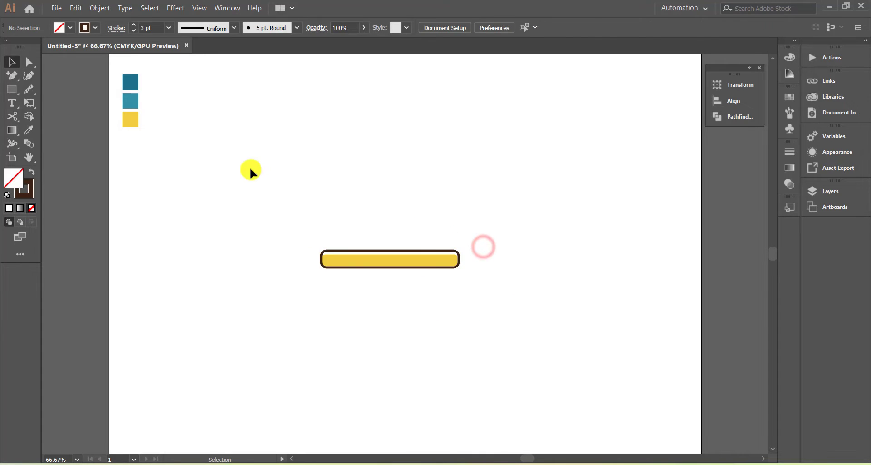
Draw a closed left half-dome about 102 by 137 px on the bar's top edge with the Pen tool, with a curved outer side.
{"action": "left_click", "coordinate": [12, 77]}
{"action": "left_click", "coordinate": [47, 75]}
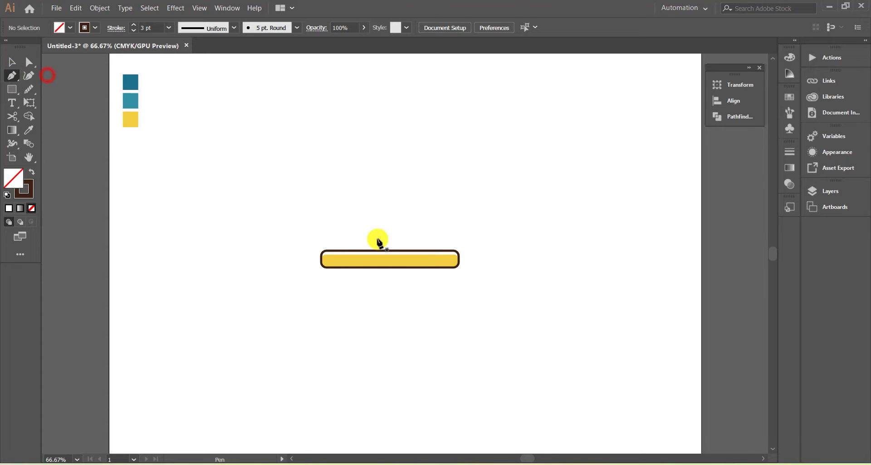
{"action": "left_click", "coordinate": [330, 250]}
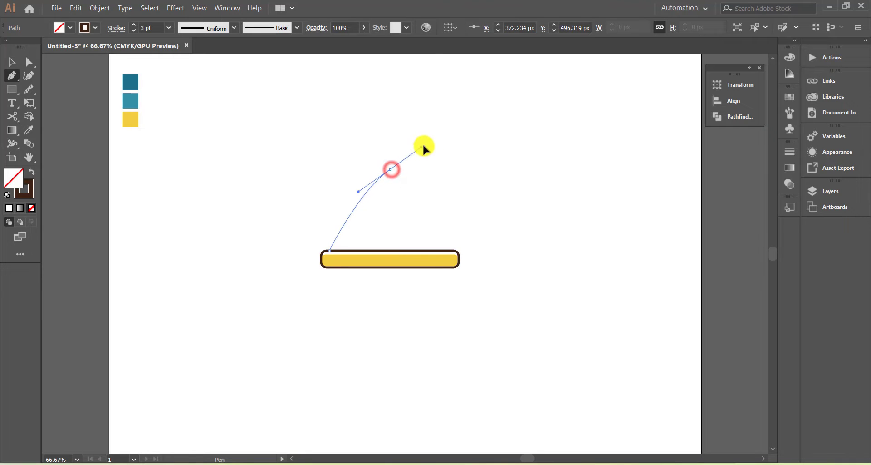
{"action": "left_click_drag", "start_coordinate": [423, 145], "coordinate": [453, 146]}
{"action": "left_click_drag", "start_coordinate": [390, 169], "coordinate": [391, 249]}
{"action": "left_click", "coordinate": [390, 250]}
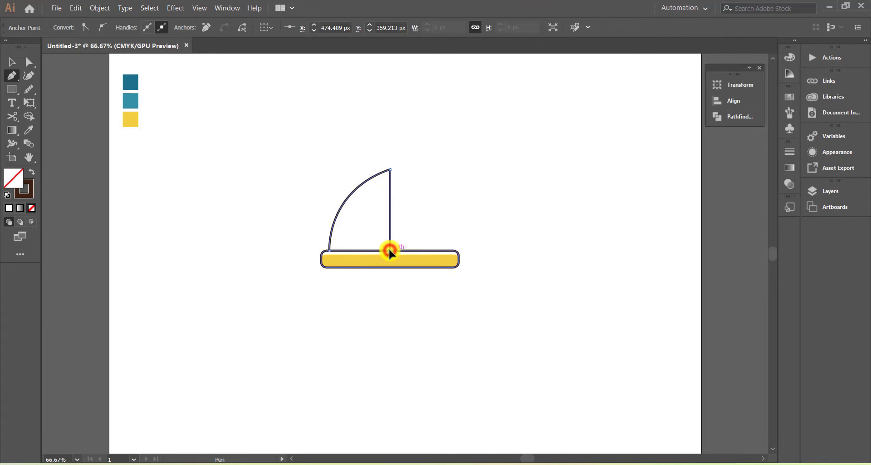
{"action": "left_click", "coordinate": [330, 250]}
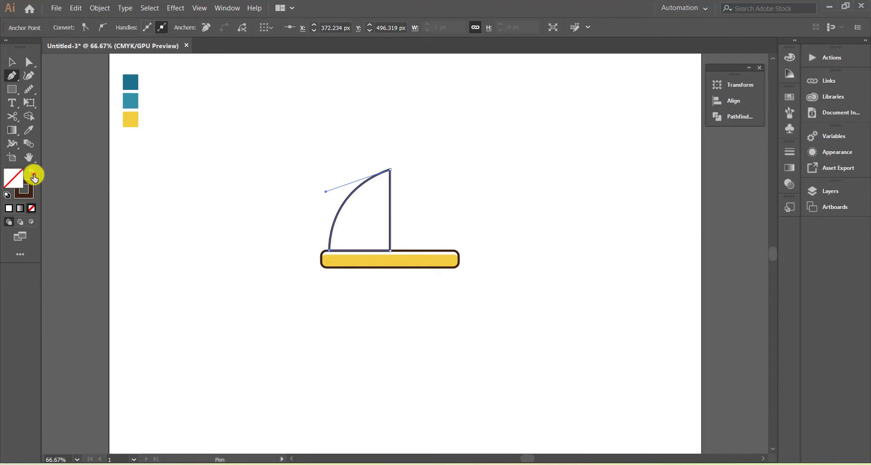
Swap the half-dome's fill and stroke so it has a dark brown fill and no outline.
{"action": "left_click", "coordinate": [34, 175]}
{"action": "left_click", "coordinate": [11, 62]}
{"action": "left_click", "coordinate": [229, 148]}
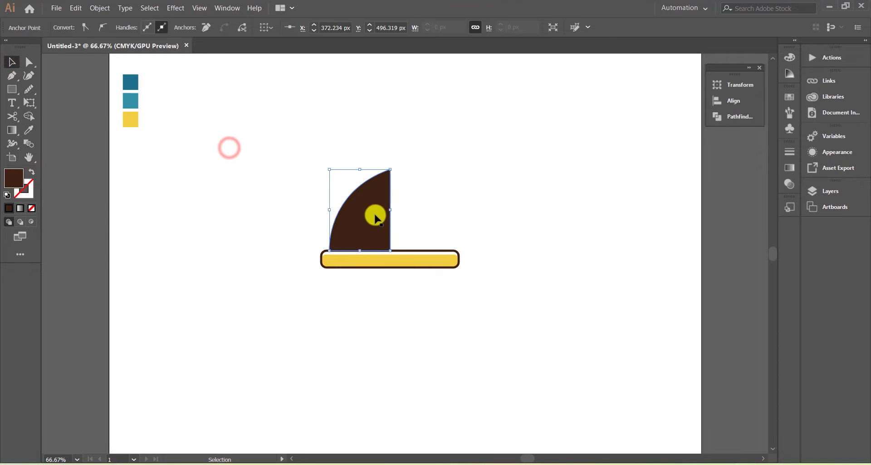
{"action": "left_click", "coordinate": [331, 119]}
Create a vertically reflected copy of the half-dome and place it against the straight edge of the original.
{"action": "left_click", "coordinate": [362, 206]}
{"action": "right_click", "coordinate": [362, 207]}
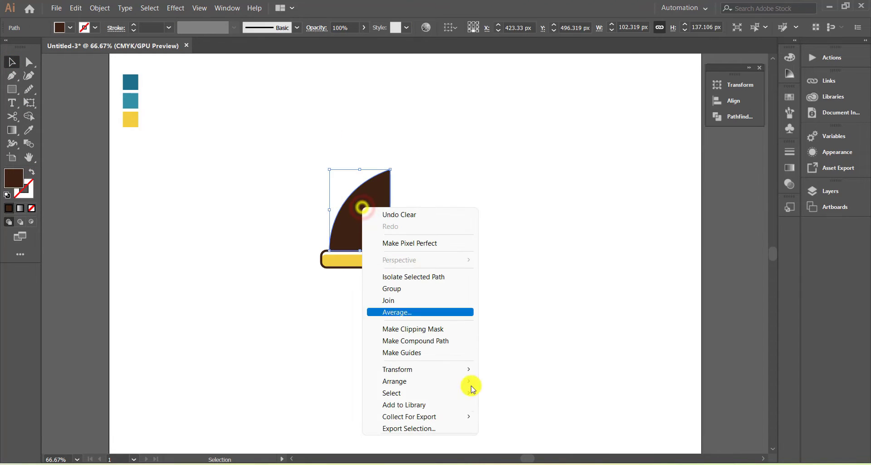
{"action": "mouse_move", "coordinate": [472, 368]}
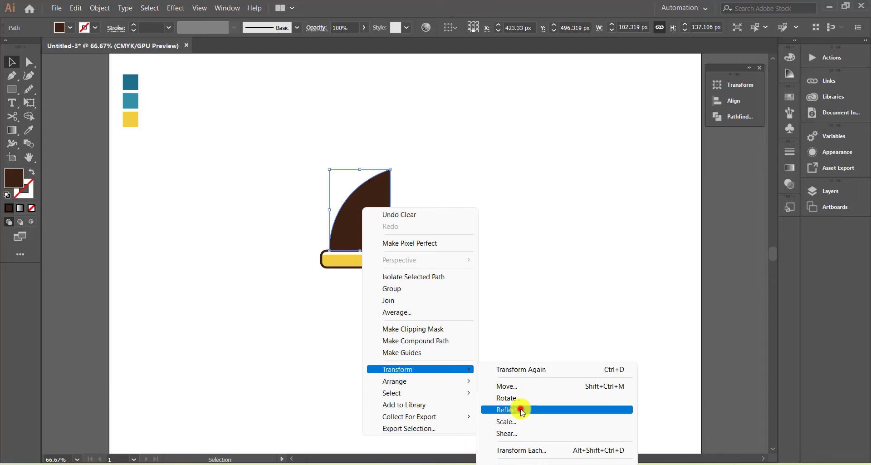
{"action": "left_click", "coordinate": [521, 409]}
{"action": "left_click", "coordinate": [71, 259]}
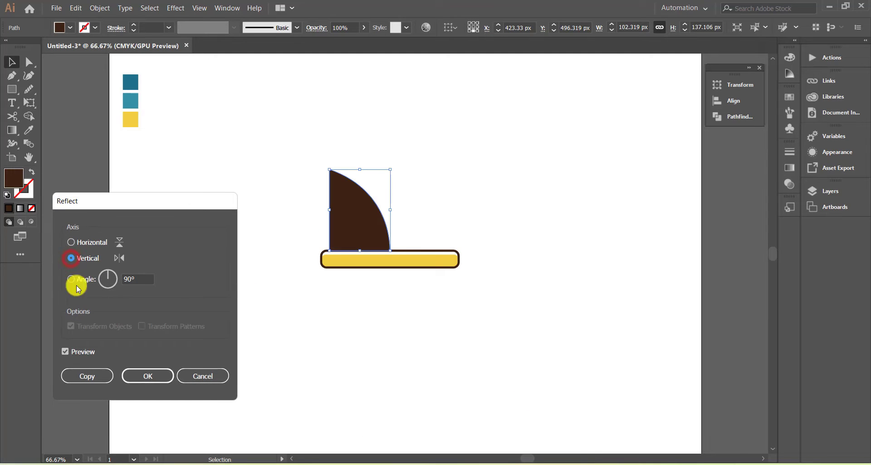
{"action": "left_click", "coordinate": [91, 376]}
{"action": "left_click_drag", "start_coordinate": [362, 226], "coordinate": [421, 221]}
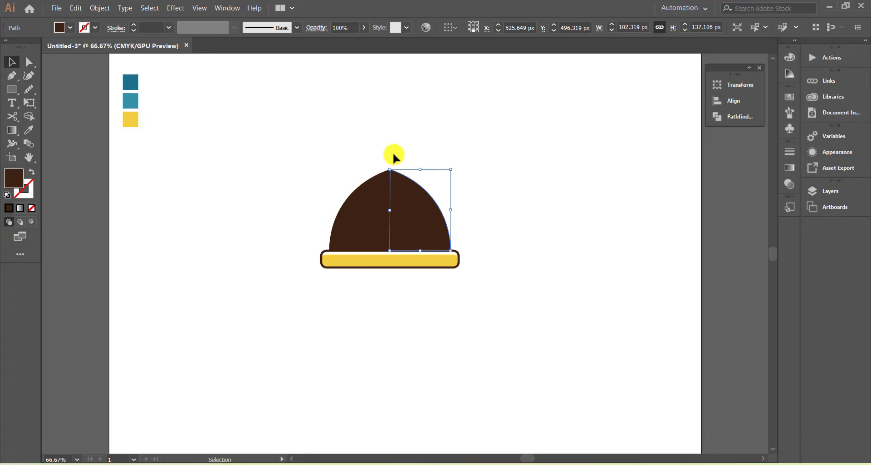
Align the two dome halves by their vertical centers and merge them into one shape with the Shape Builder.
{"action": "left_click", "coordinate": [394, 155]}
{"action": "left_click_drag", "start_coordinate": [380, 172], "coordinate": [411, 210]}
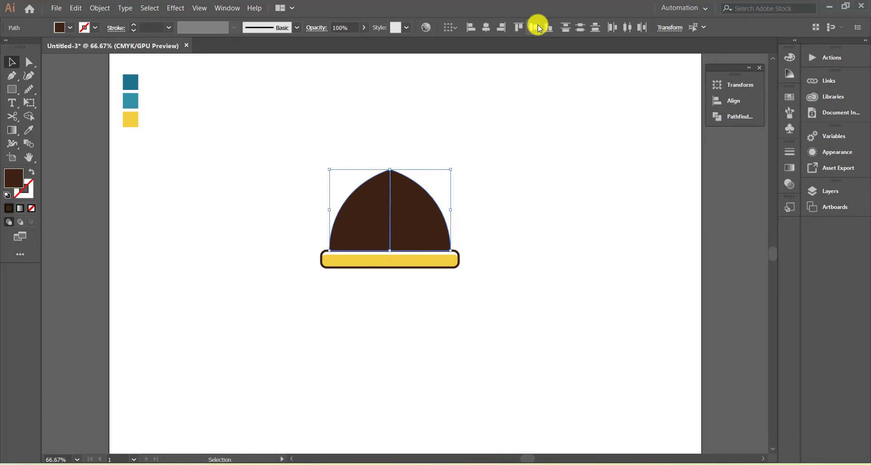
{"action": "left_click", "coordinate": [534, 28]}
{"action": "left_click", "coordinate": [33, 117]}
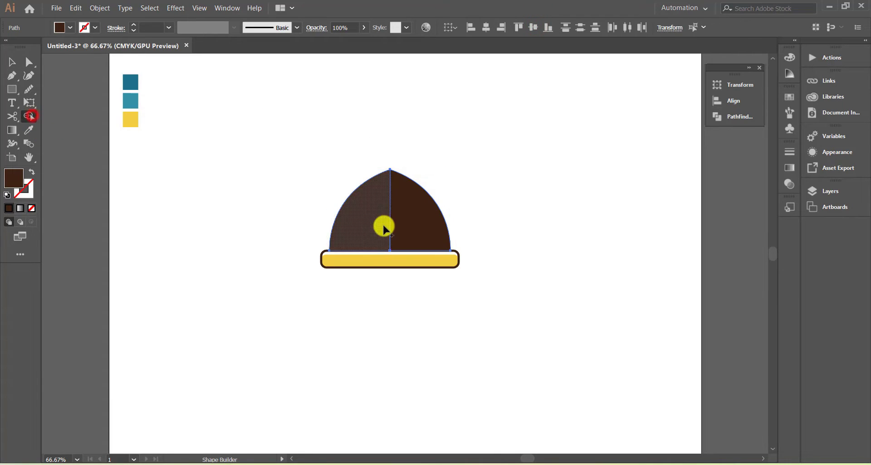
{"action": "left_click_drag", "start_coordinate": [355, 214], "coordinate": [419, 217]}
{"action": "left_click", "coordinate": [9, 64]}
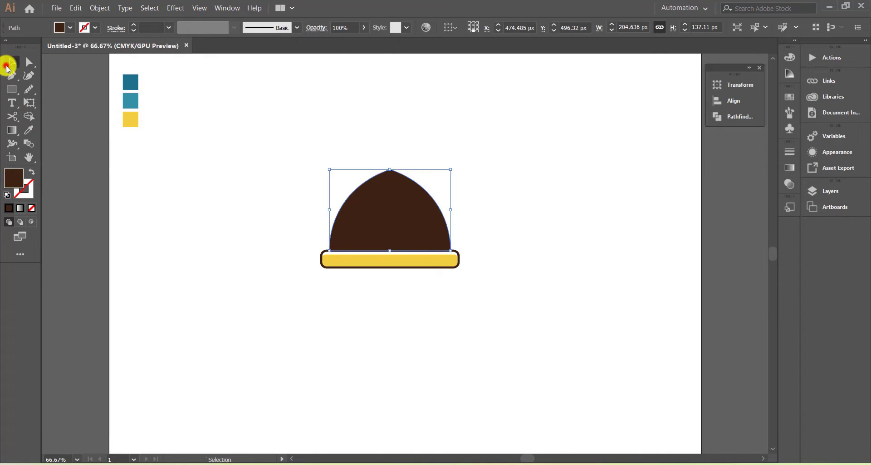
Fill the dome with the lighter teal of the sample squares and give it a dark brown stroke.
{"action": "left_click", "coordinate": [30, 130]}
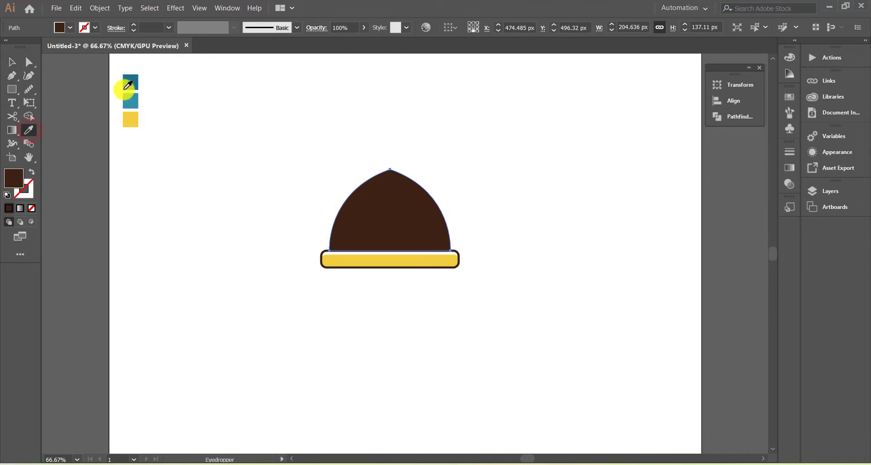
{"action": "left_click", "coordinate": [136, 101]}
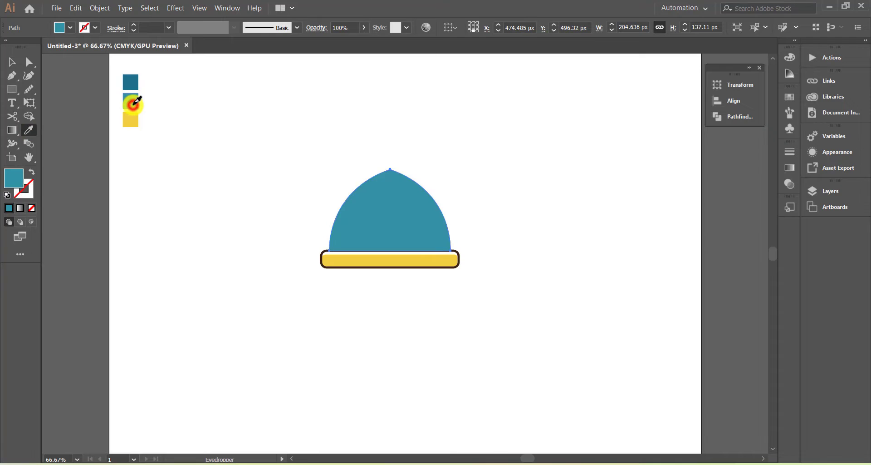
{"action": "left_click", "coordinate": [11, 63]}
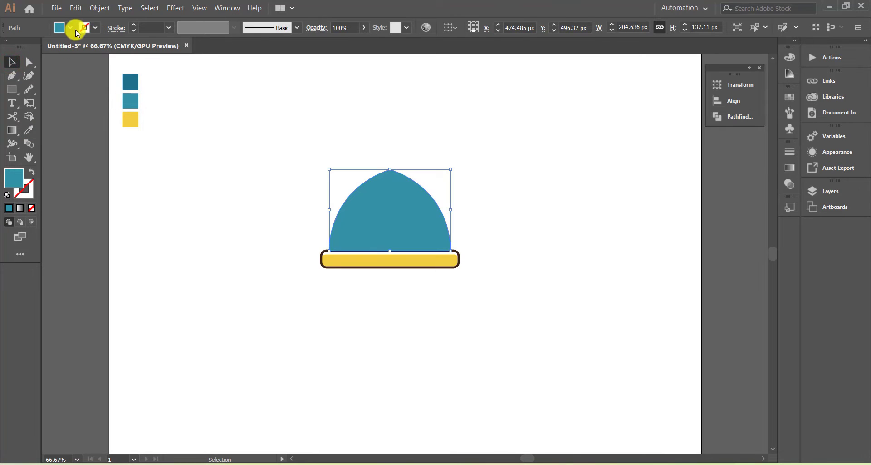
{"action": "left_click", "coordinate": [98, 31]}
{"action": "left_click", "coordinate": [111, 64]}
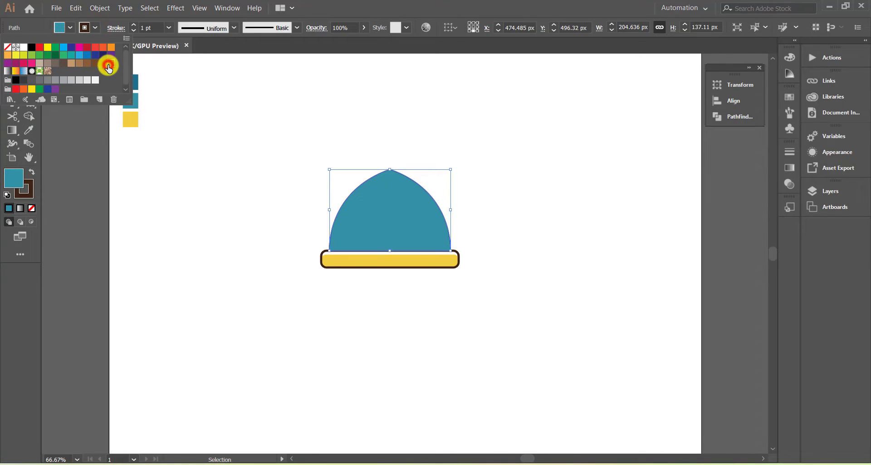
{"action": "left_click", "coordinate": [265, 201]}
{"action": "left_click", "coordinate": [320, 259]}
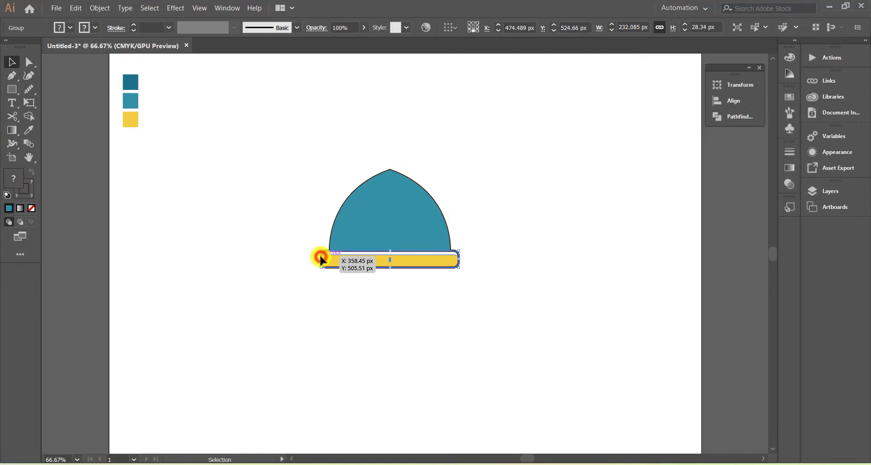
{"action": "right_click", "coordinate": [321, 260]}
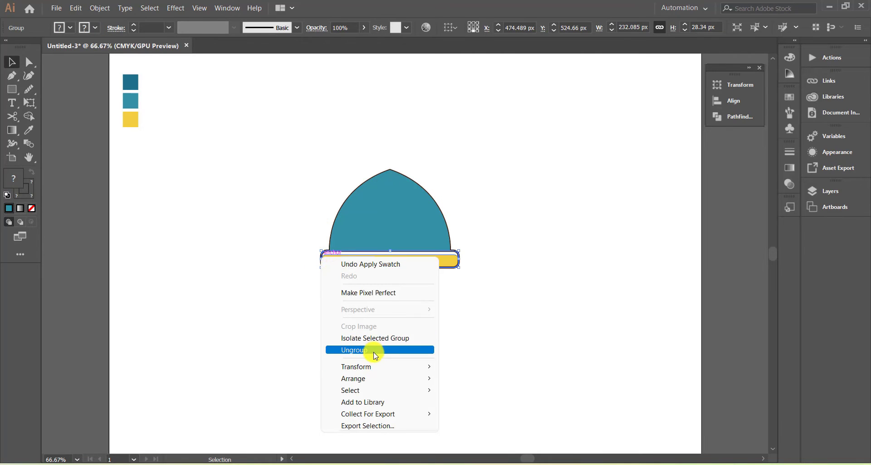
{"action": "left_click", "coordinate": [375, 350]}
{"action": "left_click", "coordinate": [257, 278]}
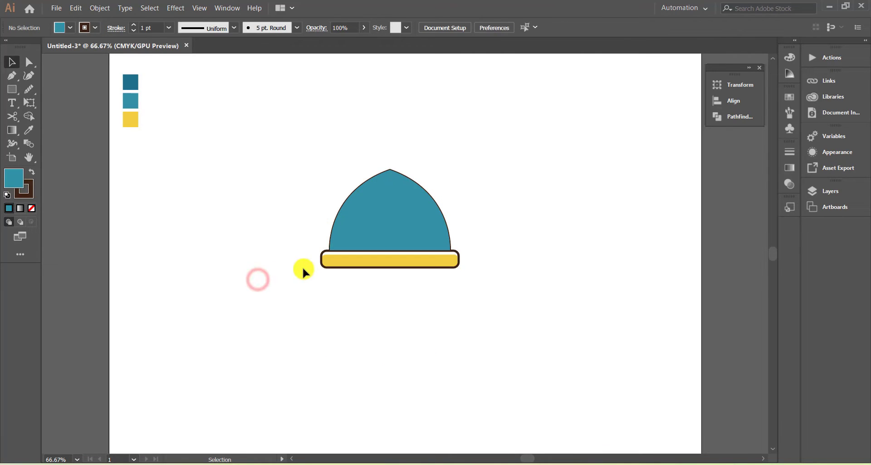
{"action": "left_click", "coordinate": [324, 267]}
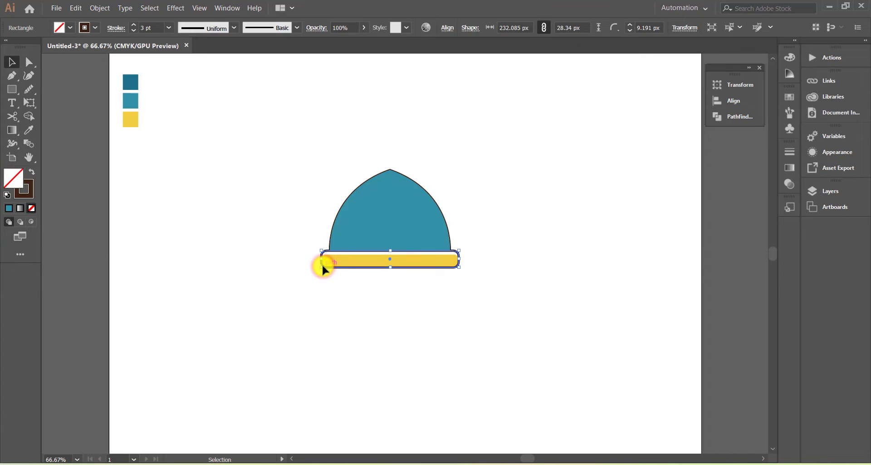
{"action": "left_click", "coordinate": [284, 244]}
{"action": "key", "text": "ctrl+z"}
{"action": "key", "text": "ctrl+z"}
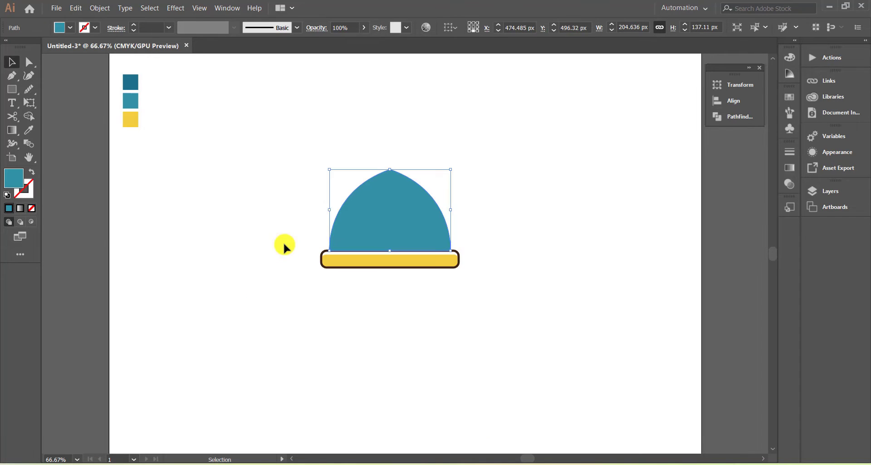
Give the teal dome a dark brown outline with a 3 pt stroke weight.
{"action": "left_click", "coordinate": [323, 217]}
{"action": "left_click", "coordinate": [408, 220]}
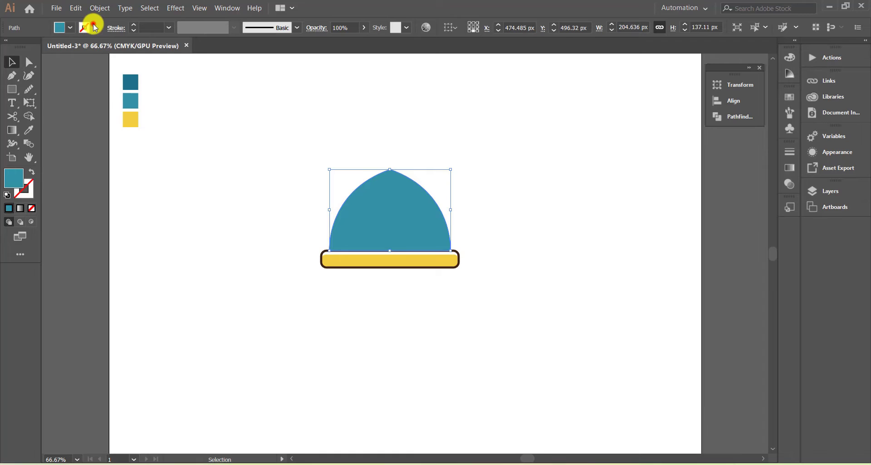
{"action": "left_click", "coordinate": [94, 27]}
{"action": "left_click", "coordinate": [110, 64]}
{"action": "left_click", "coordinate": [136, 27]}
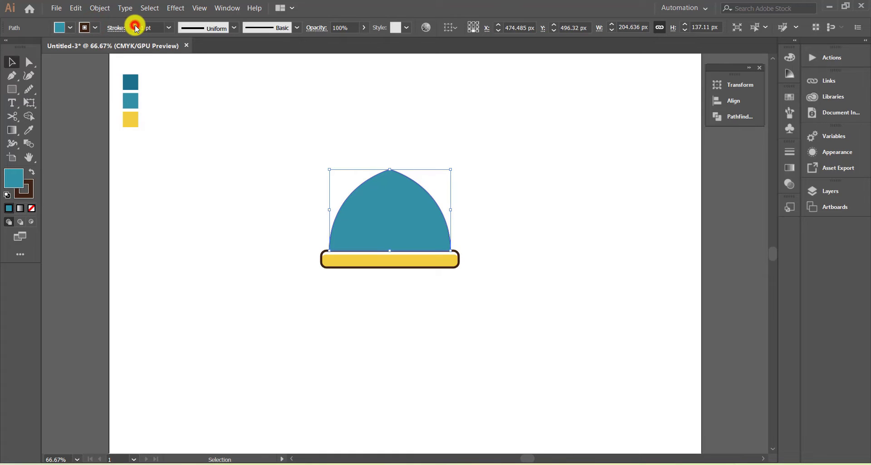
{"action": "left_click", "coordinate": [135, 26]}
{"action": "left_click", "coordinate": [136, 26]}
{"action": "left_click", "coordinate": [253, 164]}
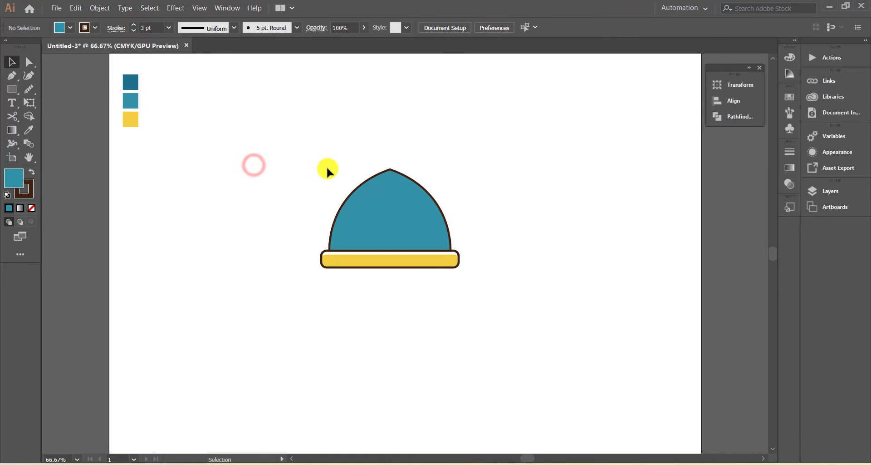
{"action": "left_click", "coordinate": [350, 221]}
{"action": "left_click", "coordinate": [236, 187]}
Draw a closed Pen shape curving from the dome's upper left edge to its lower right base and enclosing the area outside its right side.
{"action": "left_click", "coordinate": [12, 75]}
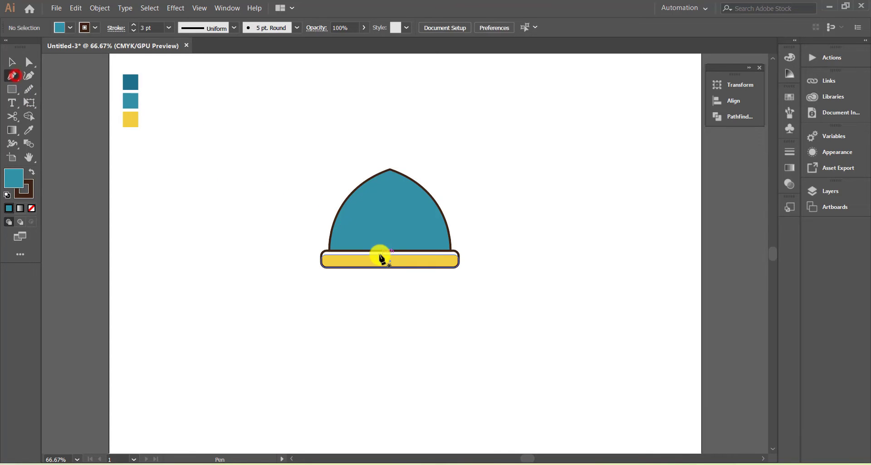
{"action": "left_click", "coordinate": [376, 176]}
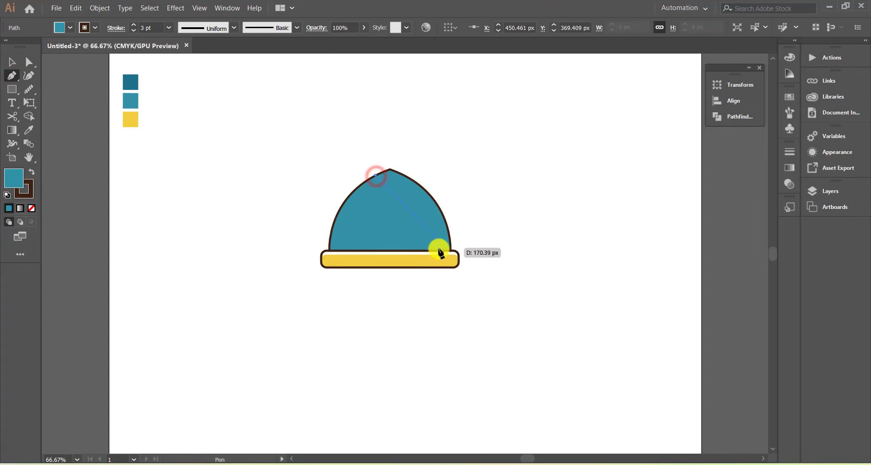
{"action": "left_click_drag", "start_coordinate": [435, 251], "coordinate": [437, 301]}
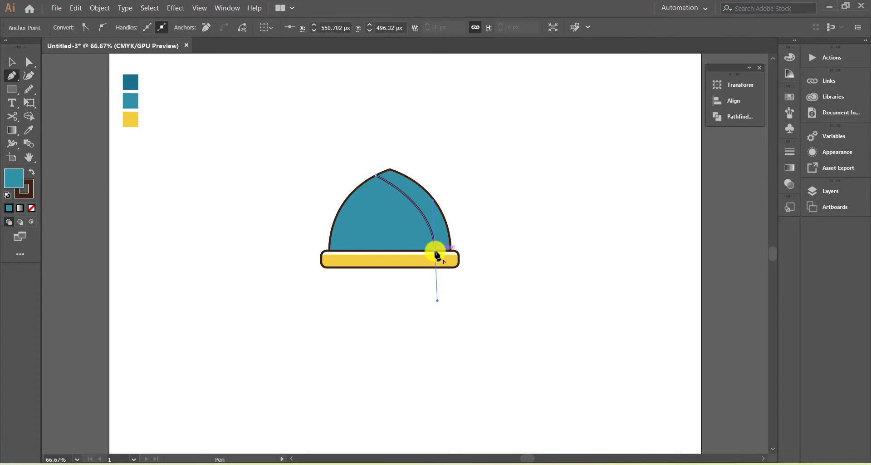
{"action": "left_click_drag", "start_coordinate": [466, 253], "coordinate": [468, 252]}
{"action": "key", "text": "ctrl+z"}
{"action": "left_click_drag", "start_coordinate": [496, 252], "coordinate": [418, 140]}
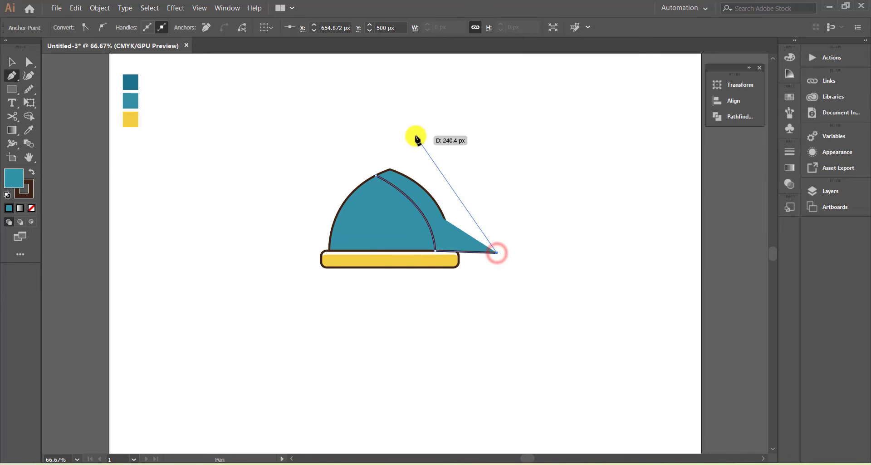
{"action": "left_click", "coordinate": [416, 135]}
{"action": "left_click", "coordinate": [364, 151]}
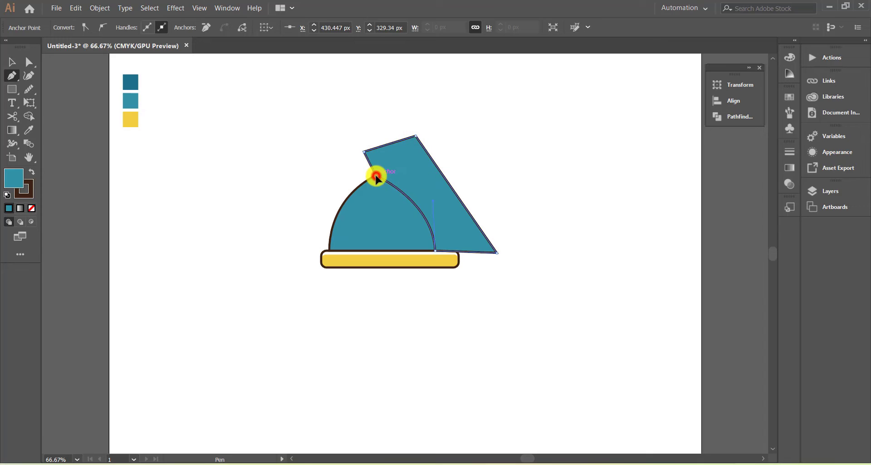
{"action": "left_click", "coordinate": [376, 177]}
Fill the new shading shape with the darker teal of the sample squares using the Eyedropper.
{"action": "left_click", "coordinate": [34, 130]}
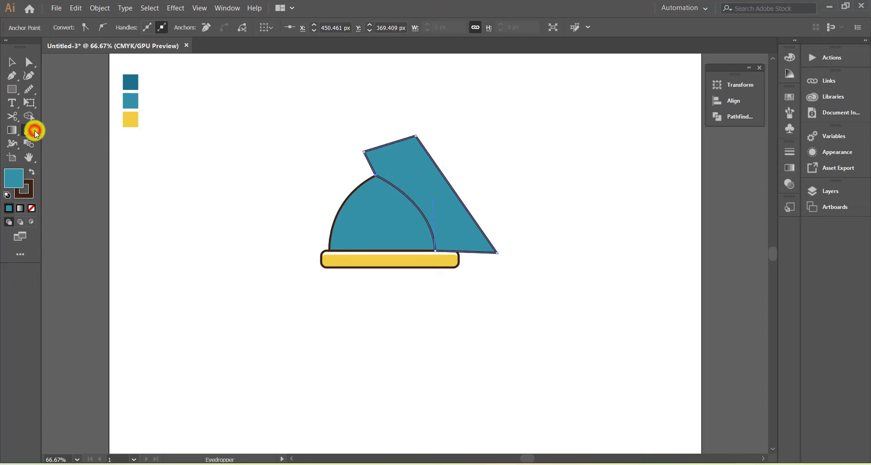
{"action": "left_click", "coordinate": [130, 81]}
{"action": "left_click", "coordinate": [10, 61]}
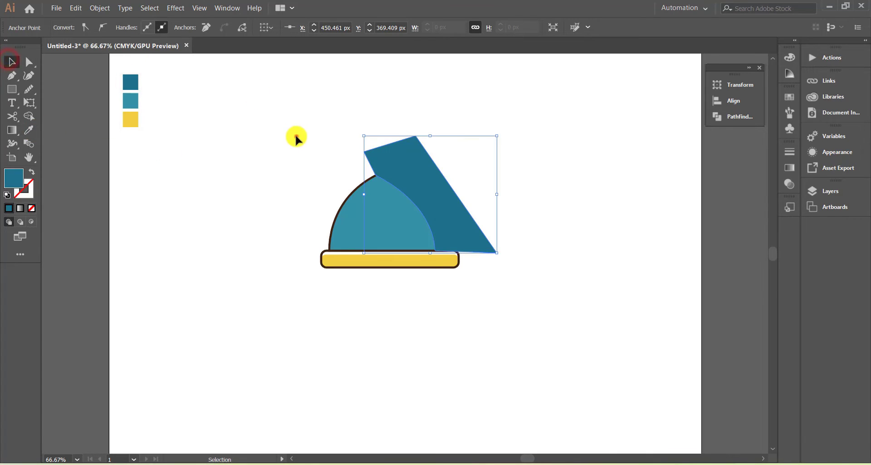
Trim away the part of the shading shape outside the dome with the Shape Builder.
{"action": "left_click_drag", "start_coordinate": [296, 137], "coordinate": [448, 203]}
{"action": "left_click", "coordinate": [30, 117]}
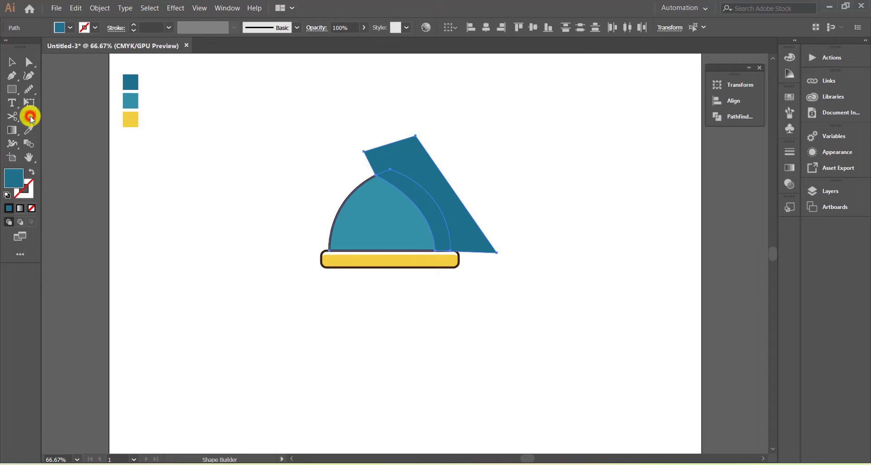
{"action": "left_click", "coordinate": [433, 166], "text": "alt"}
{"action": "left_click", "coordinate": [12, 61]}
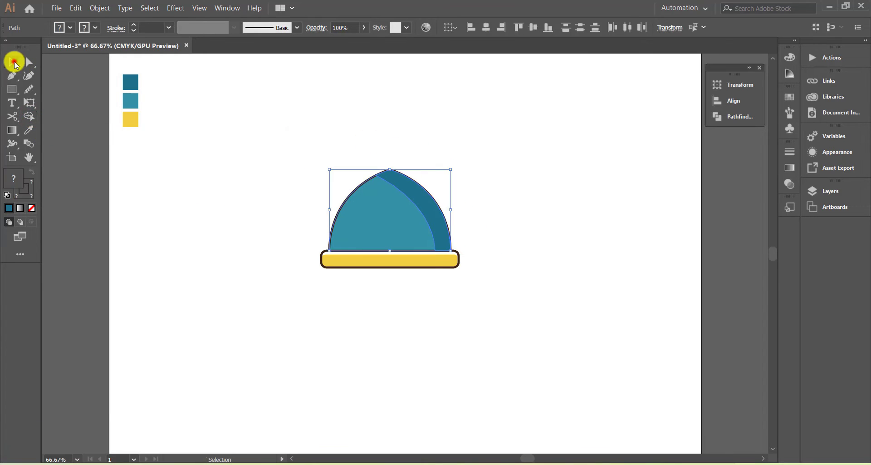
{"action": "left_click", "coordinate": [278, 180]}
Copy the outlined light teal dome and paste the copy in front at the same position.
{"action": "right_click", "coordinate": [393, 220]}
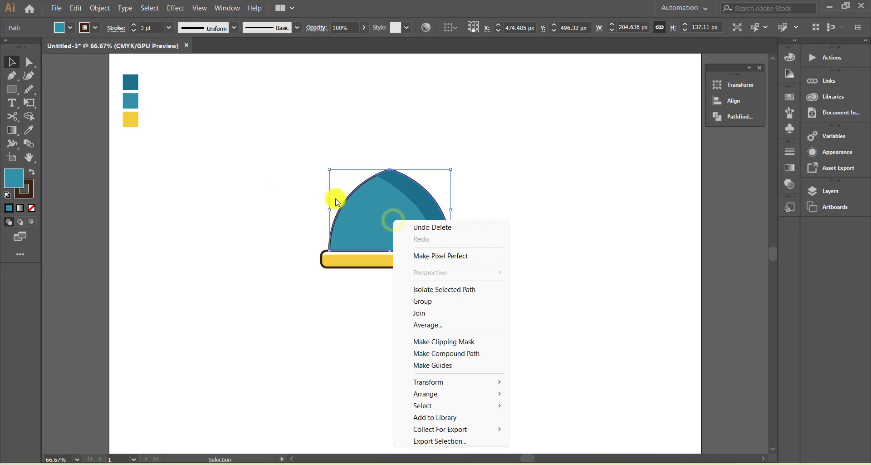
{"action": "left_click", "coordinate": [329, 196]}
{"action": "left_click", "coordinate": [373, 201]}
{"action": "left_click", "coordinate": [76, 8]}
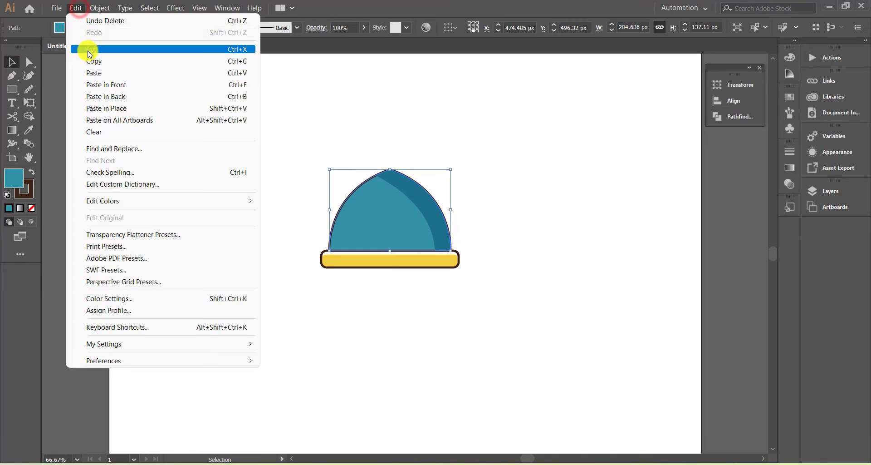
{"action": "left_click", "coordinate": [93, 61]}
{"action": "left_click", "coordinate": [75, 8]}
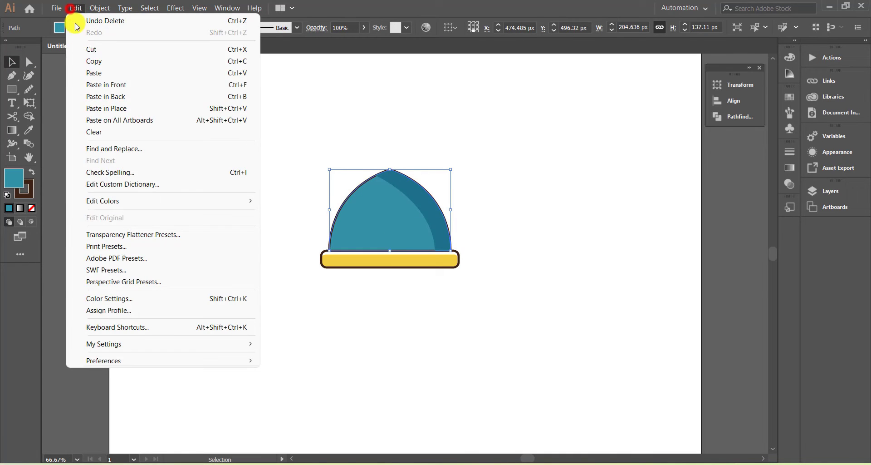
{"action": "left_click", "coordinate": [102, 86]}
Bring the dome copy to the front and remove its fill, leaving only the dark brown outline.
{"action": "right_click", "coordinate": [350, 193]}
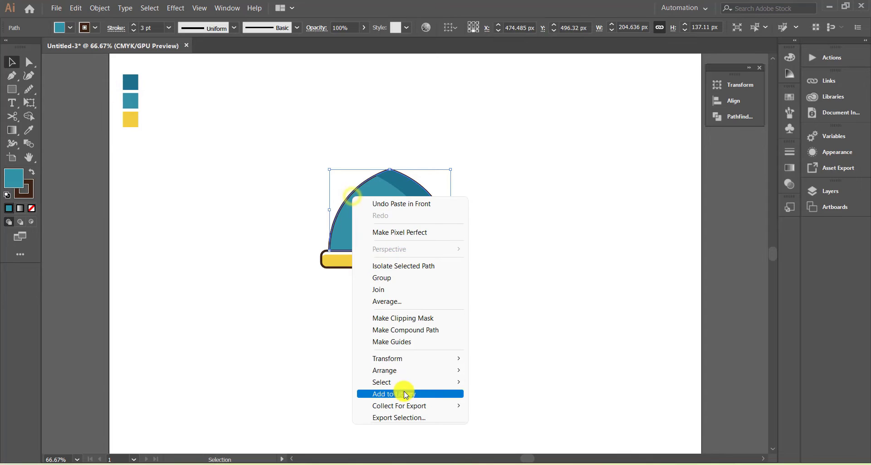
{"action": "mouse_move", "coordinate": [426, 371]}
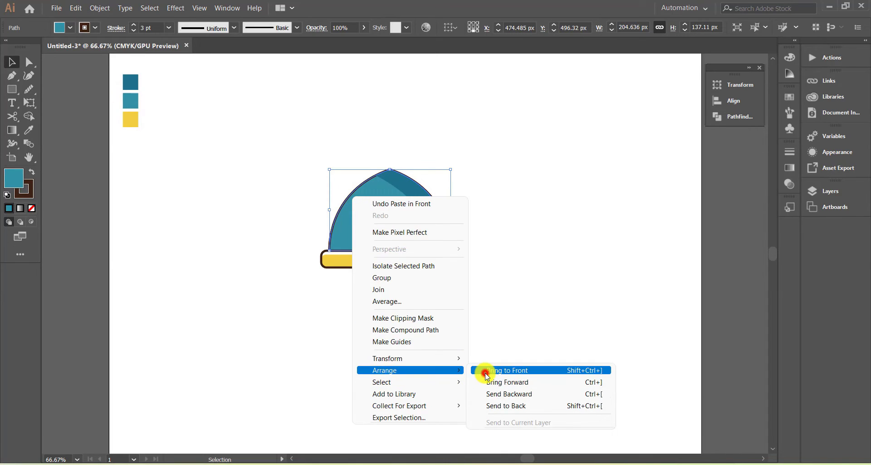
{"action": "left_click", "coordinate": [485, 371]}
{"action": "left_click", "coordinate": [31, 207]}
{"action": "left_click", "coordinate": [218, 227]}
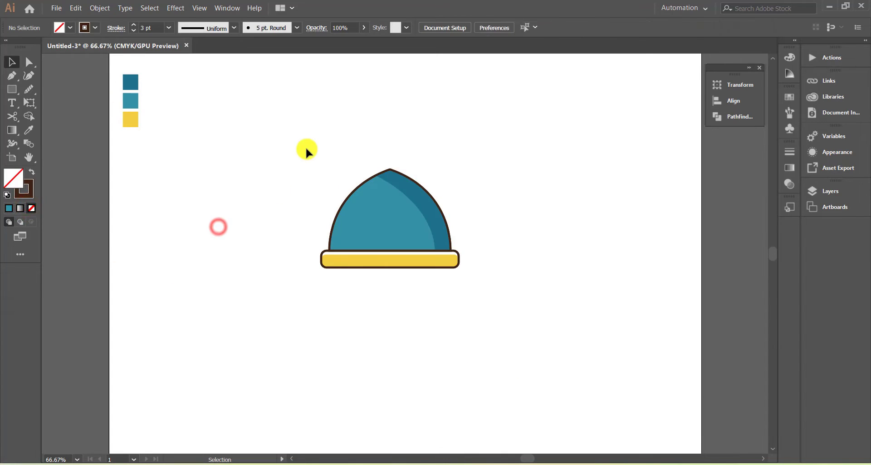
Group the dome, its shading shape and the outline copy.
{"action": "left_click_drag", "start_coordinate": [307, 149], "coordinate": [493, 243]}
{"action": "right_click", "coordinate": [402, 209]}
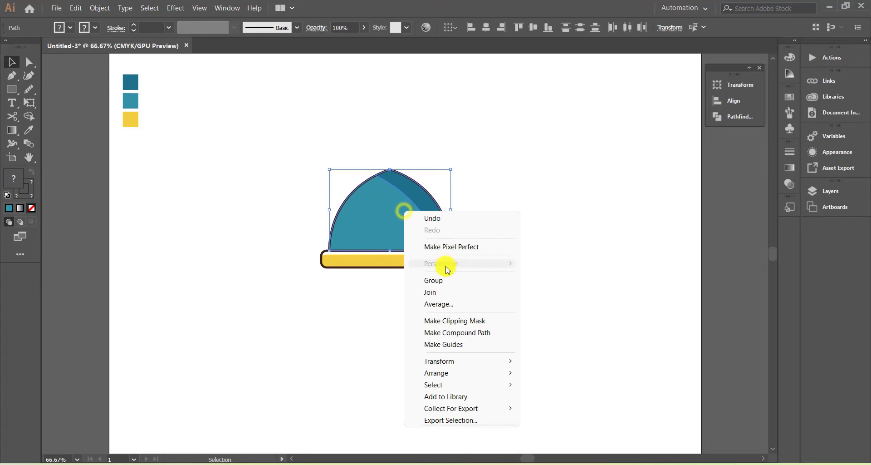
{"action": "left_click", "coordinate": [448, 281]}
{"action": "left_click", "coordinate": [308, 218]}
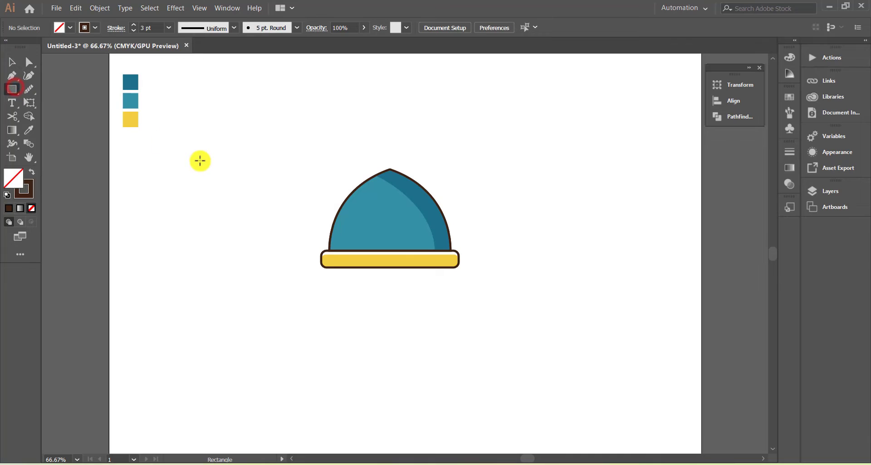
Draw a tall rectangle about 34 by 137 px to the left of the dome with a dark brown fill and no outline.
{"action": "left_click_drag", "start_coordinate": [201, 161], "coordinate": [221, 242]}
{"action": "left_click", "coordinate": [11, 64]}
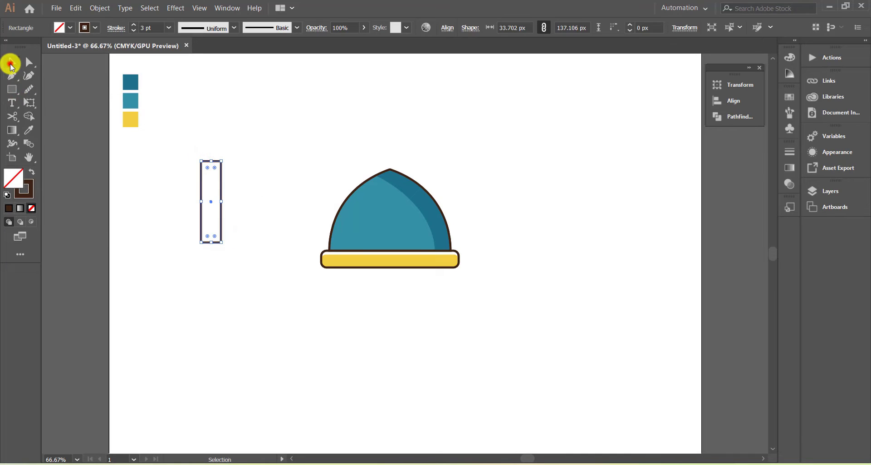
{"action": "left_click", "coordinate": [32, 171]}
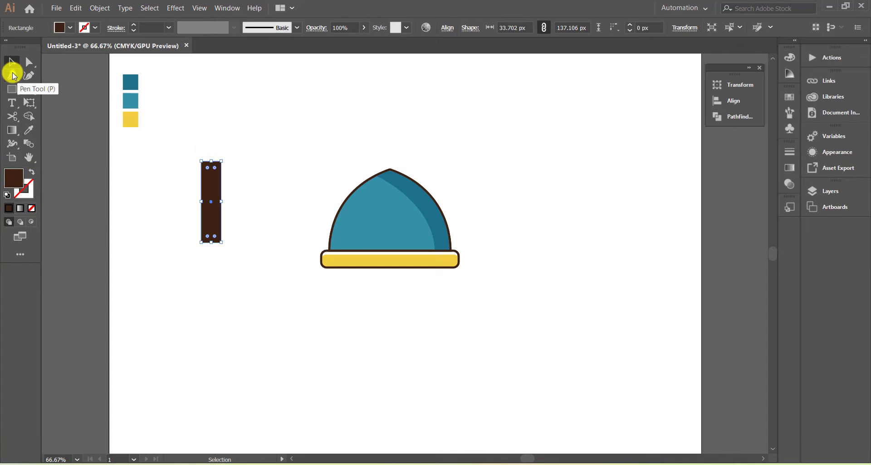
Turn the brown rectangle into a pointed triangle by adding an anchor at its top edge's midpoint and deleting both top corner anchors.
{"action": "left_click_drag", "start_coordinate": [14, 75], "coordinate": [61, 131]}
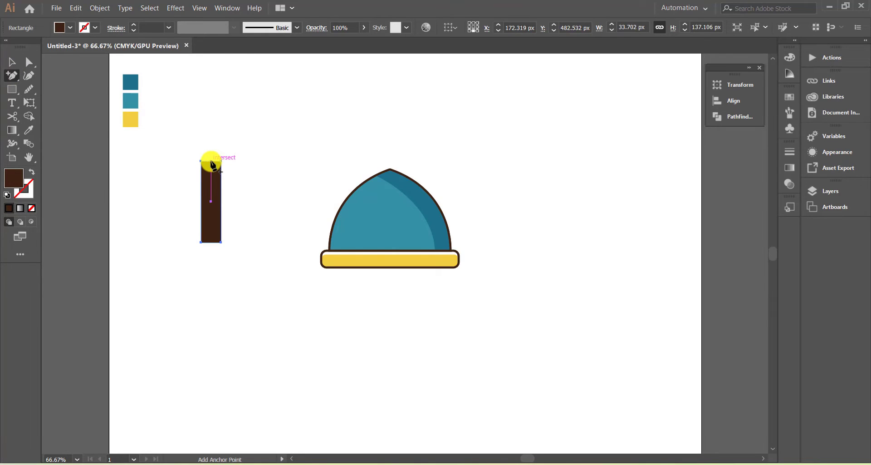
{"action": "left_click", "coordinate": [211, 161]}
{"action": "left_click", "coordinate": [10, 59]}
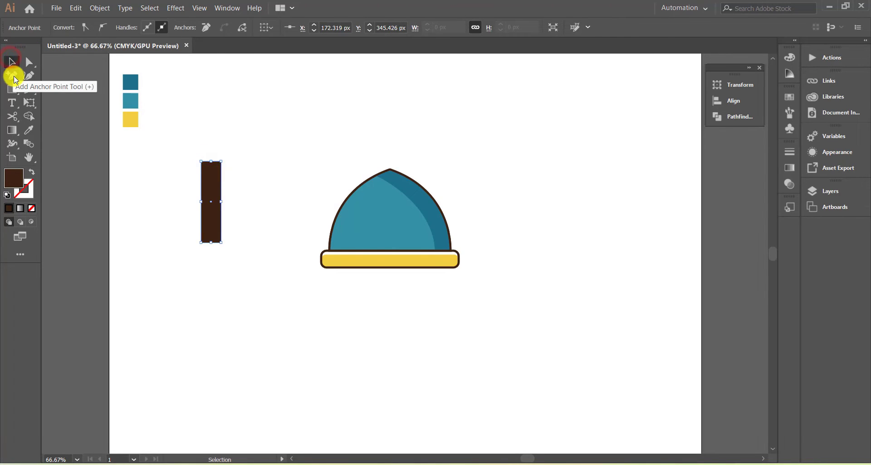
{"action": "left_click_drag", "start_coordinate": [11, 75], "coordinate": [63, 141]}
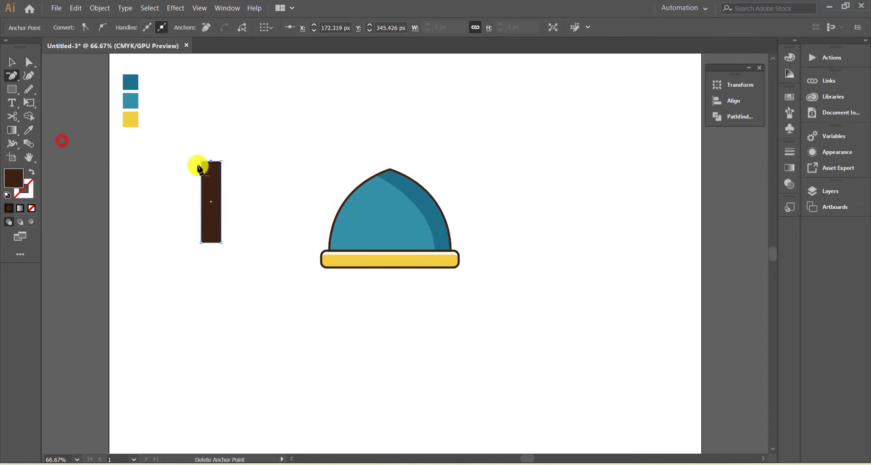
{"action": "left_click", "coordinate": [221, 161]}
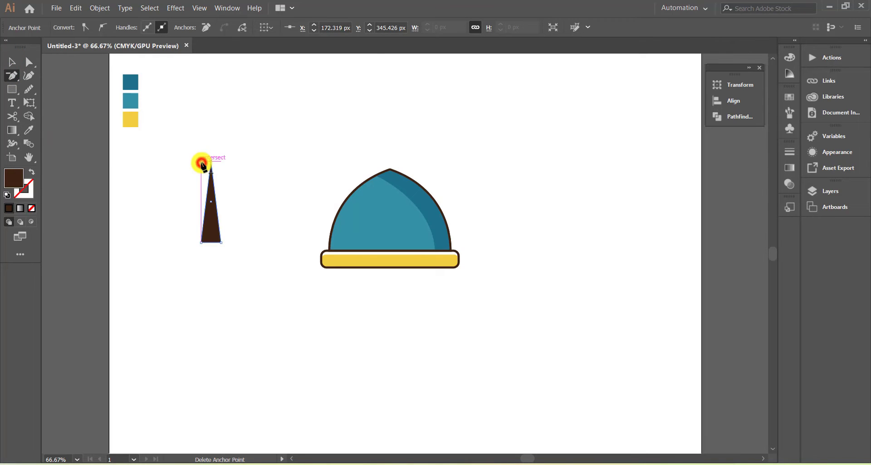
{"action": "left_click", "coordinate": [12, 62]}
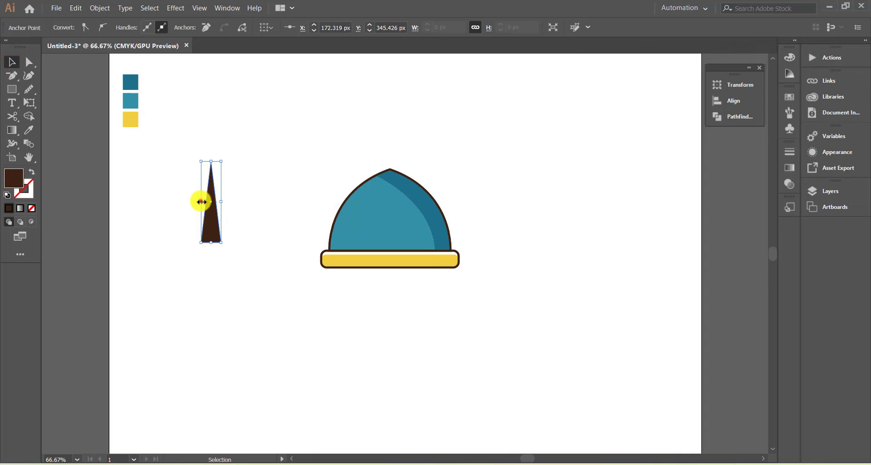
Narrow the brown triangle to about 25 px wide and stretch its tip upward.
{"action": "left_click_drag", "start_coordinate": [201, 202], "coordinate": [206, 201]}
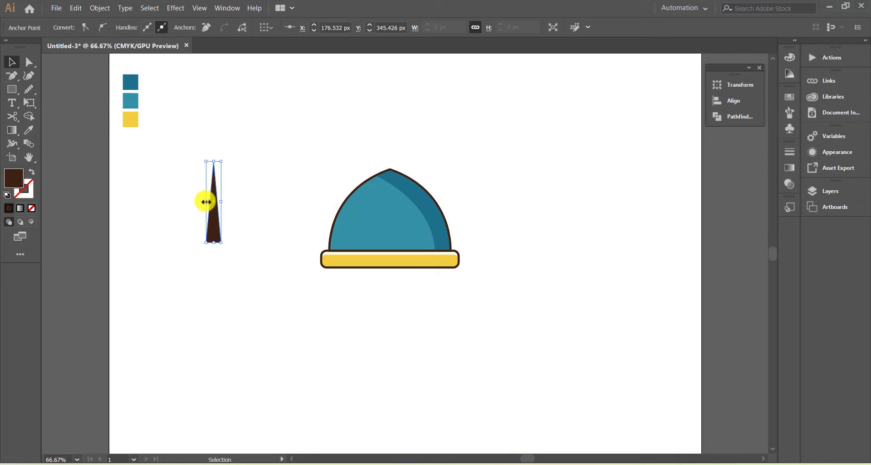
{"action": "left_click_drag", "start_coordinate": [213, 169], "coordinate": [214, 145]}
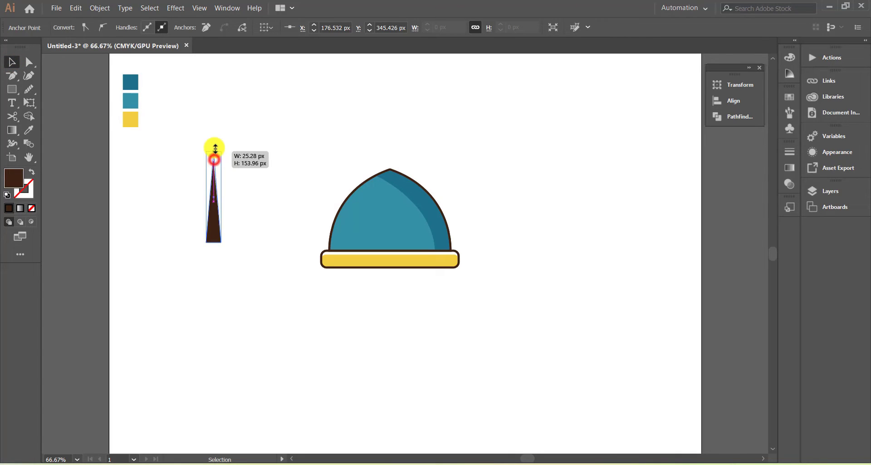
{"action": "left_click", "coordinate": [194, 162]}
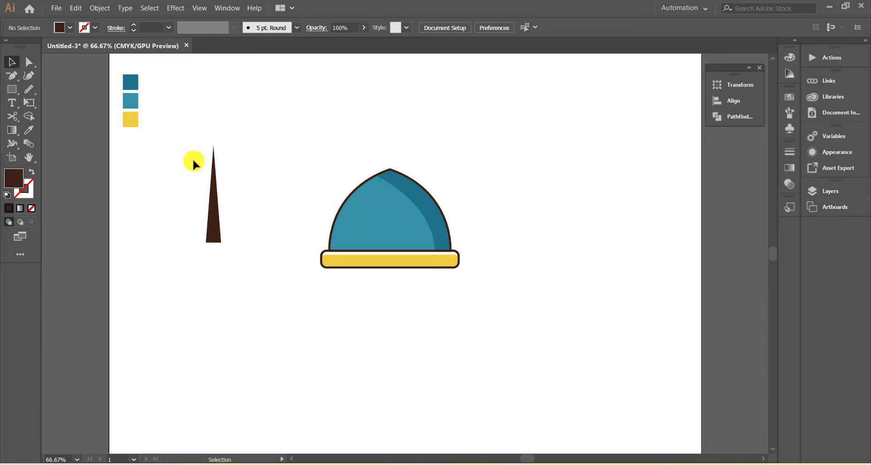
Draw a flat dark brown ellipse about 25 by 8 px across the spike near its tip.
{"action": "left_click", "coordinate": [12, 89]}
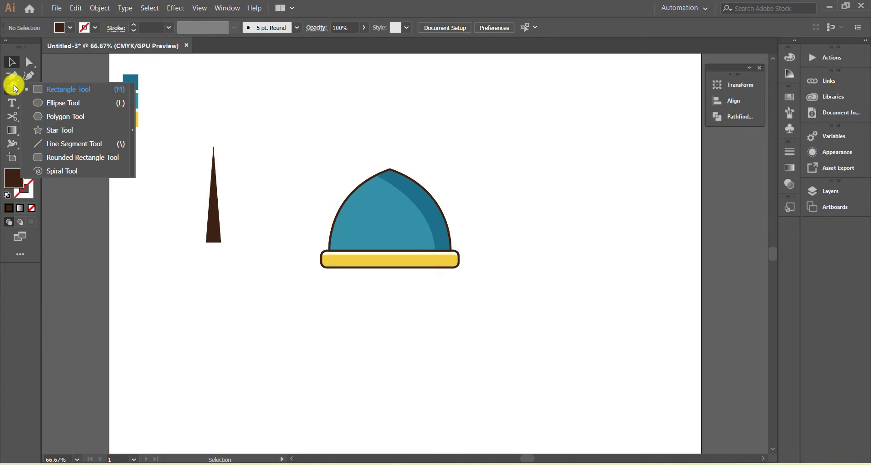
{"action": "left_click", "coordinate": [63, 103]}
{"action": "left_click_drag", "start_coordinate": [205, 162], "coordinate": [219, 165]}
{"action": "left_click", "coordinate": [12, 63]}
{"action": "left_click", "coordinate": [156, 186]}
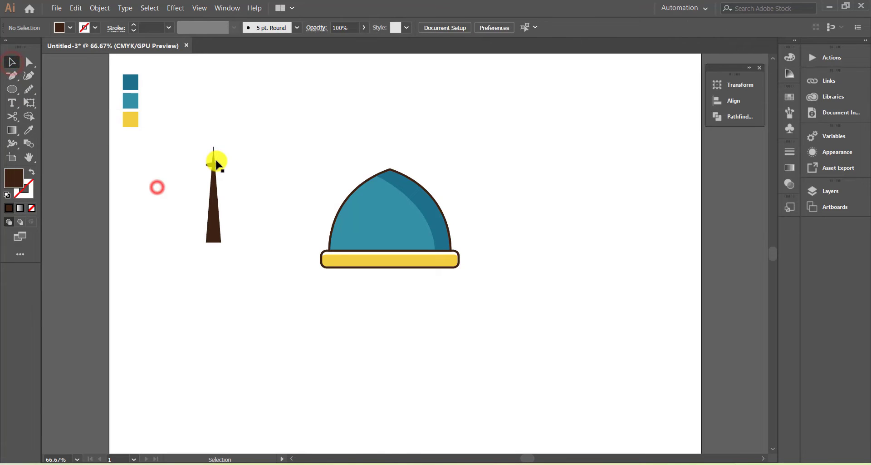
Set the ellipse's width to 20 px with its proportions locked.
{"action": "left_click", "coordinate": [215, 167]}
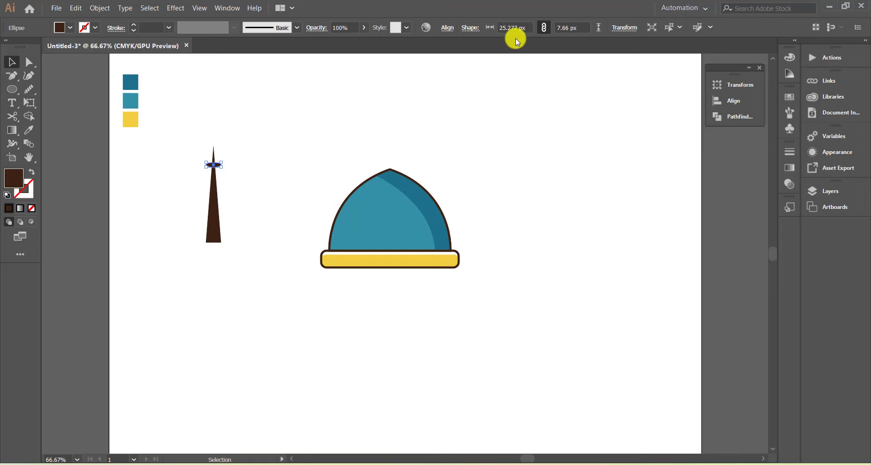
{"action": "left_click_drag", "start_coordinate": [518, 27], "coordinate": [491, 27]}
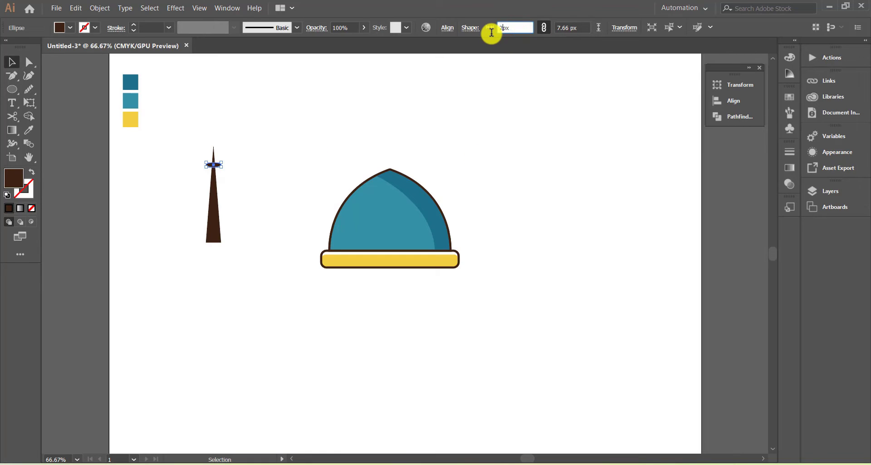
{"action": "left_click", "coordinate": [326, 130]}
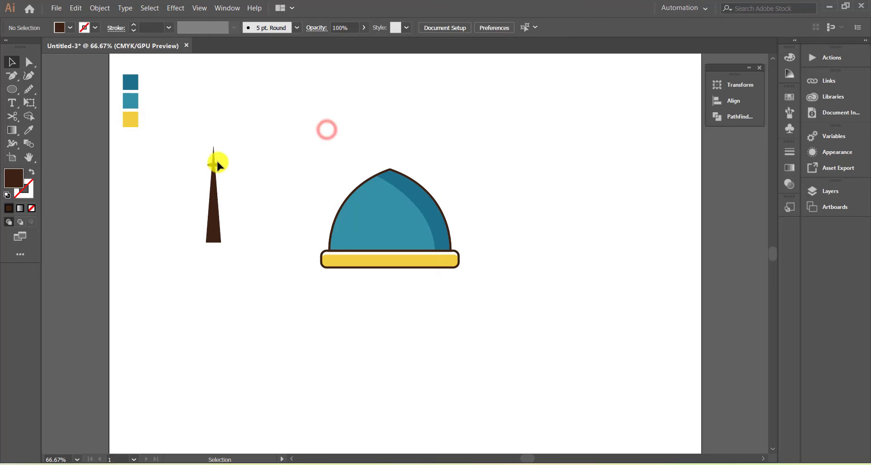
{"action": "left_click", "coordinate": [215, 168]}
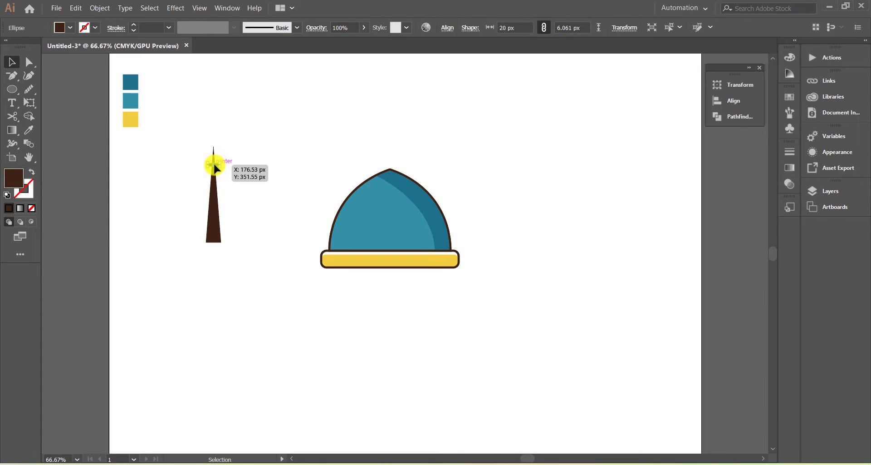
Duplicate the ellipse onto the middle and lower part of the spike, enlarging the lowest copy to about 47 px wide.
{"action": "left_click_drag", "start_coordinate": [214, 164], "coordinate": [214, 226]}
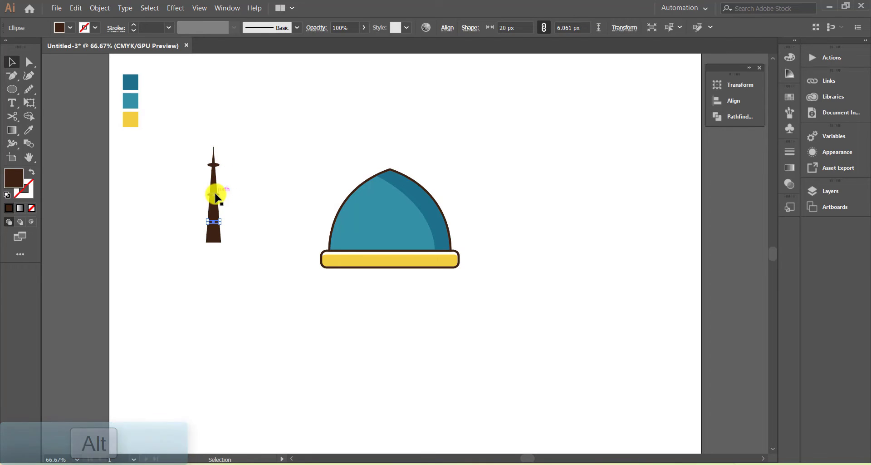
{"action": "left_click", "coordinate": [216, 195]}
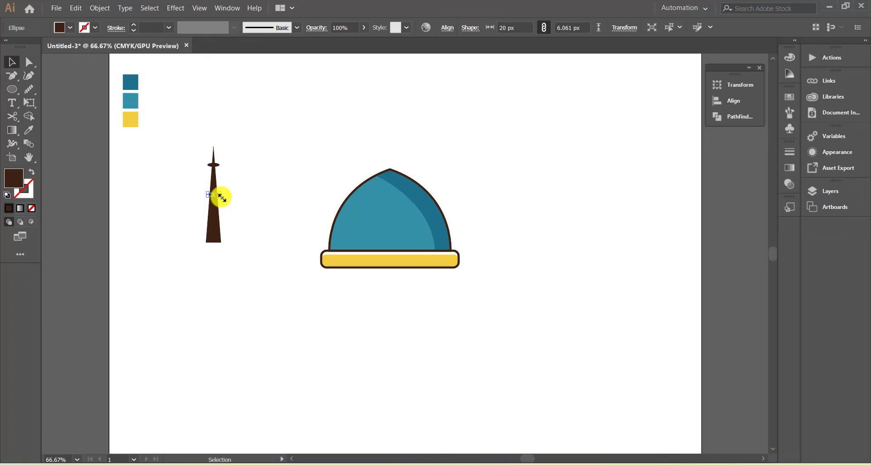
{"action": "left_click_drag", "start_coordinate": [215, 193], "coordinate": [227, 227]}
{"action": "left_click", "coordinate": [260, 207]}
{"action": "left_click", "coordinate": [213, 224]}
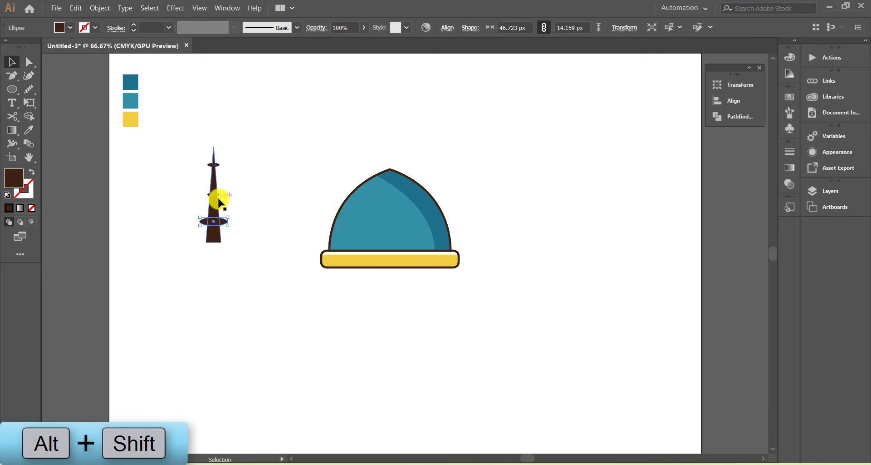
Enlarge the middle ellipse from its centre and set its width to 38 px.
{"action": "left_click_drag", "start_coordinate": [220, 196], "coordinate": [225, 197]}
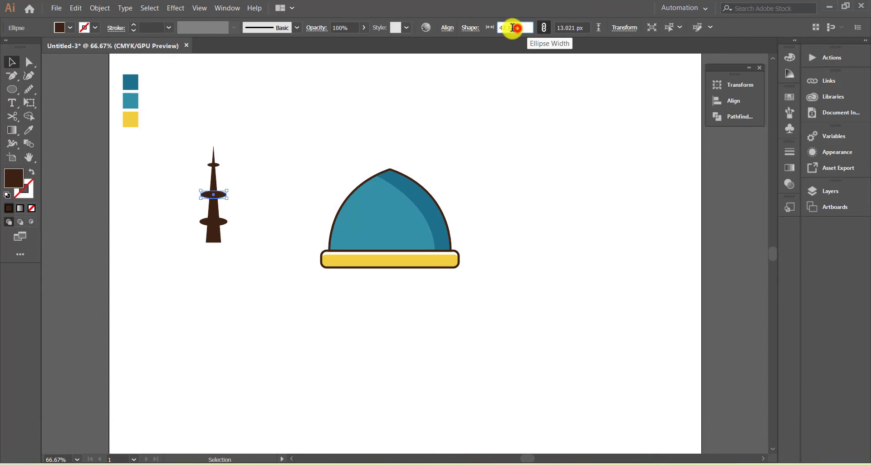
{"action": "left_click_drag", "start_coordinate": [517, 27], "coordinate": [498, 28]}
{"action": "type", "text": "38"}
{"action": "key", "text": "Return"}
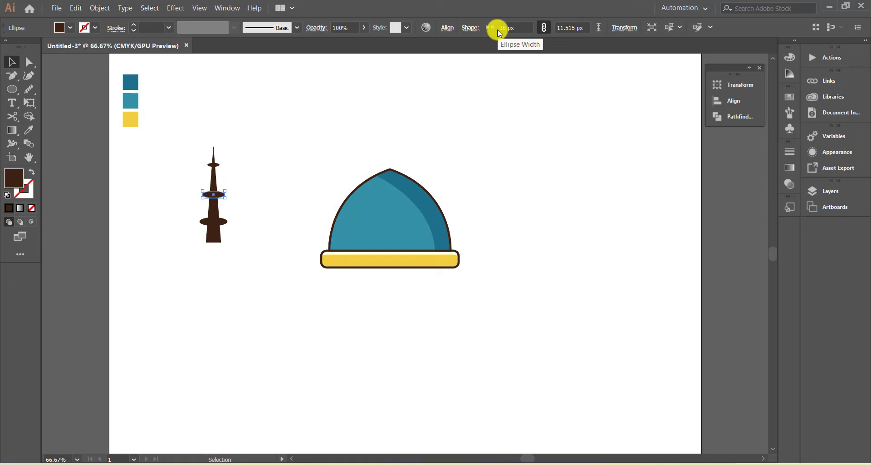
{"action": "left_click", "coordinate": [298, 171]}
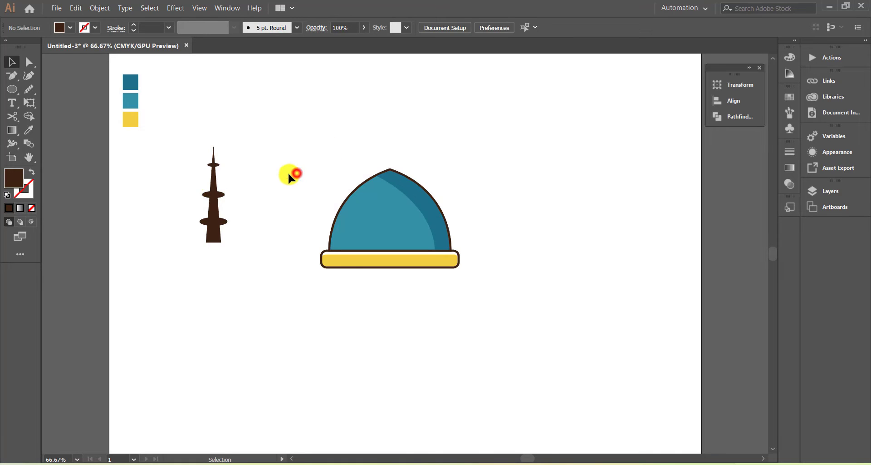
Widen the spike triangle to about 32 px and align it with the three ellipses on their horizontal centres.
{"action": "left_click", "coordinate": [214, 186]}
{"action": "left_click_drag", "start_coordinate": [222, 195], "coordinate": [225, 195]}
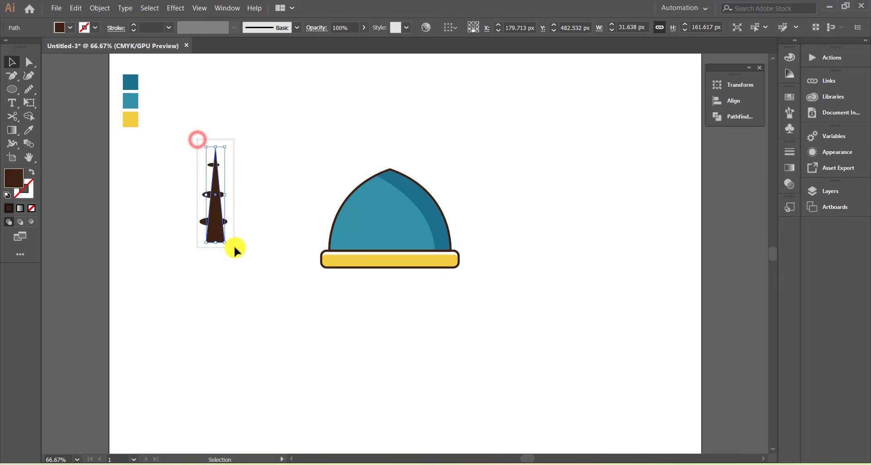
{"action": "left_click_drag", "start_coordinate": [197, 140], "coordinate": [234, 248]}
{"action": "left_click", "coordinate": [487, 28]}
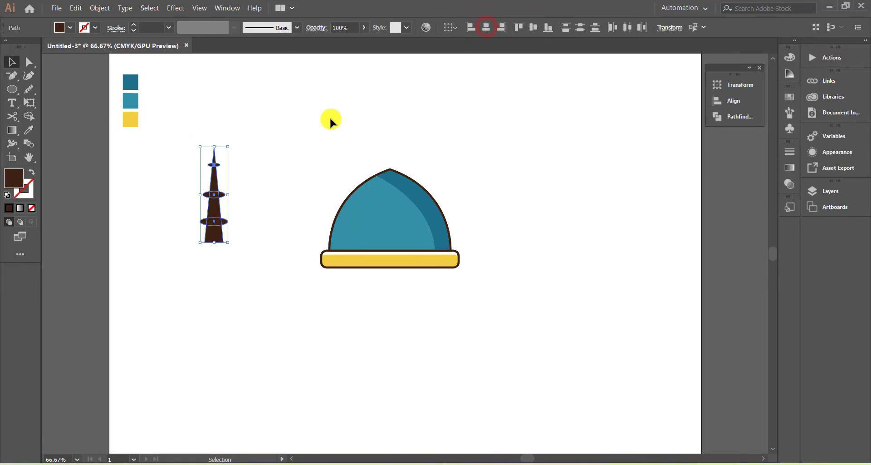
Merge the spike and its ellipses with Shape Builder, and place the finial scaled down on the dome's tip.
{"action": "left_click", "coordinate": [30, 116]}
{"action": "mouse_move", "coordinate": [212, 139]}
{"action": "left_mouse_down"}
{"action": "mouse_move", "coordinate": [213, 233]}
{"action": "mouse_move", "coordinate": [206, 223]}
{"action": "mouse_move", "coordinate": [222, 223]}
{"action": "mouse_move", "coordinate": [212, 201]}
{"action": "mouse_move", "coordinate": [222, 198]}
{"action": "mouse_move", "coordinate": [207, 195]}
{"action": "mouse_move", "coordinate": [211, 169]}
{"action": "left_mouse_up"}
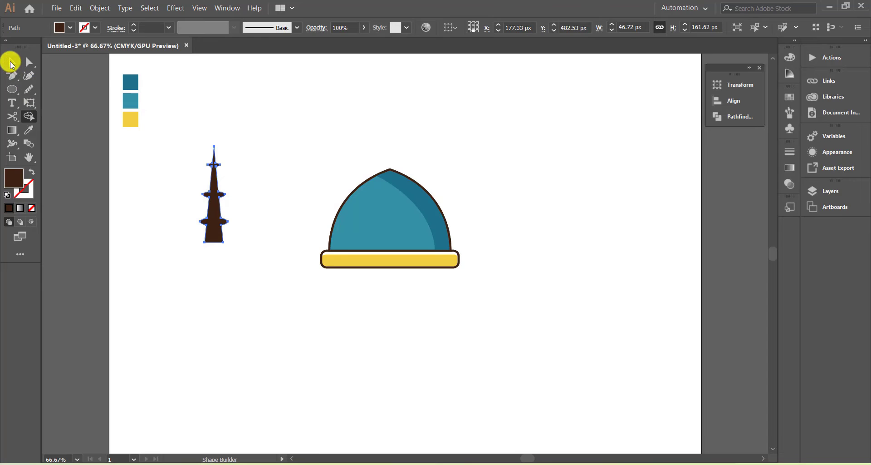
{"action": "left_click", "coordinate": [11, 62]}
{"action": "left_click_drag", "start_coordinate": [229, 245], "coordinate": [388, 155]}
{"action": "left_click", "coordinate": [366, 141]}
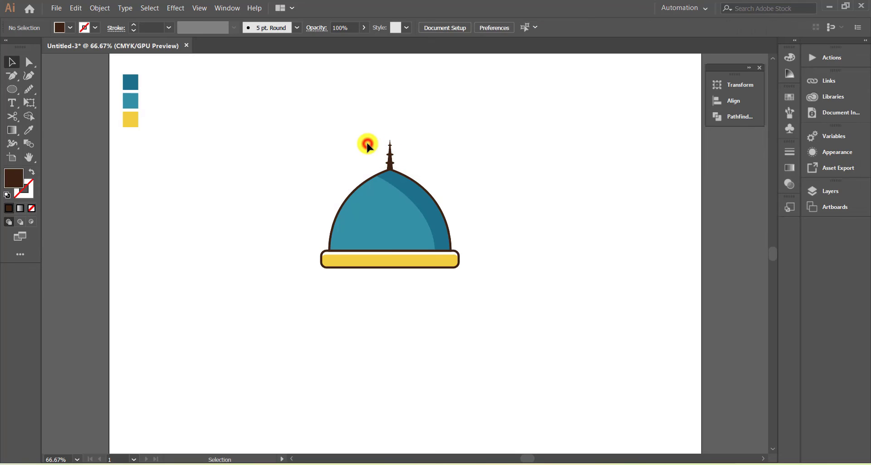
Draw a thin dark brown bar as wide as the dome just below the yellow base and round its corners to about 5.4 px.
{"action": "left_click_drag", "start_coordinate": [10, 93], "coordinate": [57, 89]}
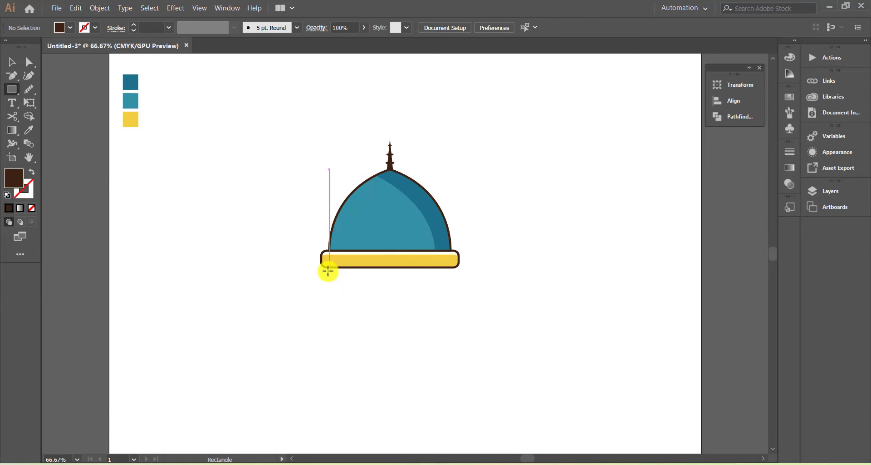
{"action": "left_click_drag", "start_coordinate": [328, 271], "coordinate": [451, 279]}
{"action": "left_click", "coordinate": [27, 63]}
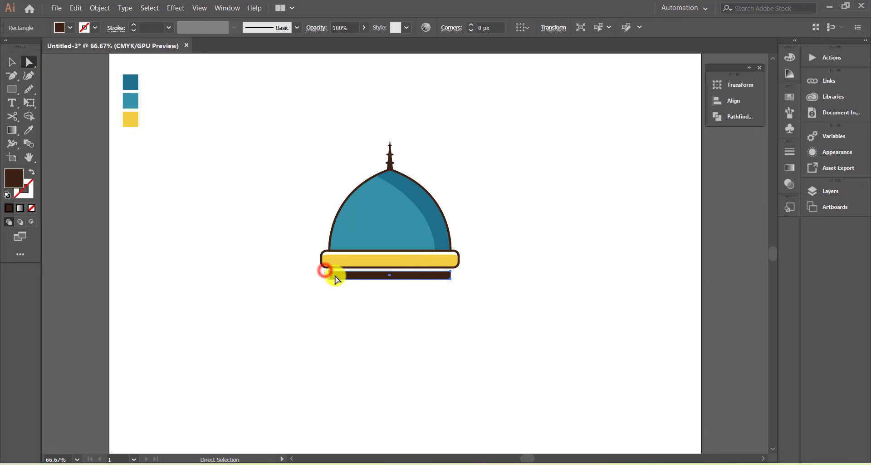
{"action": "left_click_drag", "start_coordinate": [325, 271], "coordinate": [334, 281]}
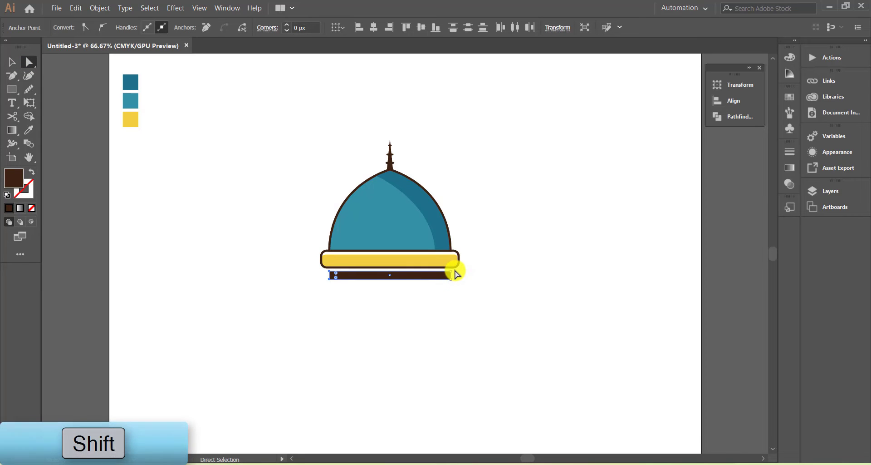
{"action": "left_click_drag", "start_coordinate": [456, 270], "coordinate": [441, 286]}
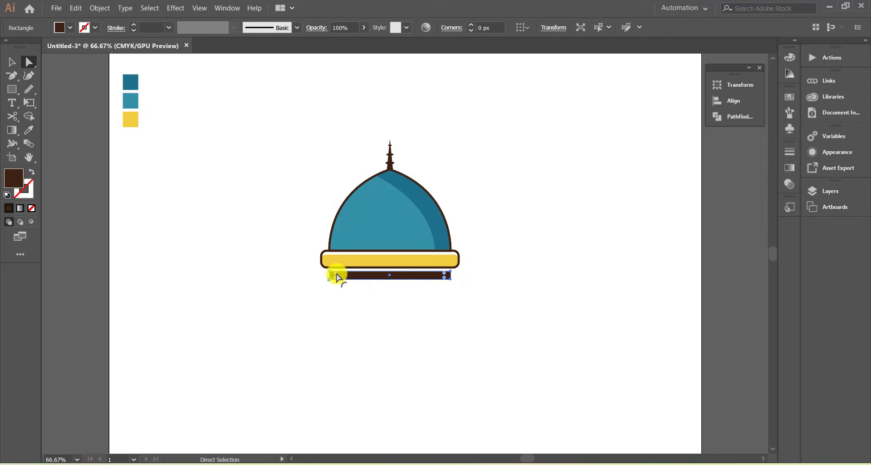
{"action": "left_click_drag", "start_coordinate": [336, 275], "coordinate": [339, 277]}
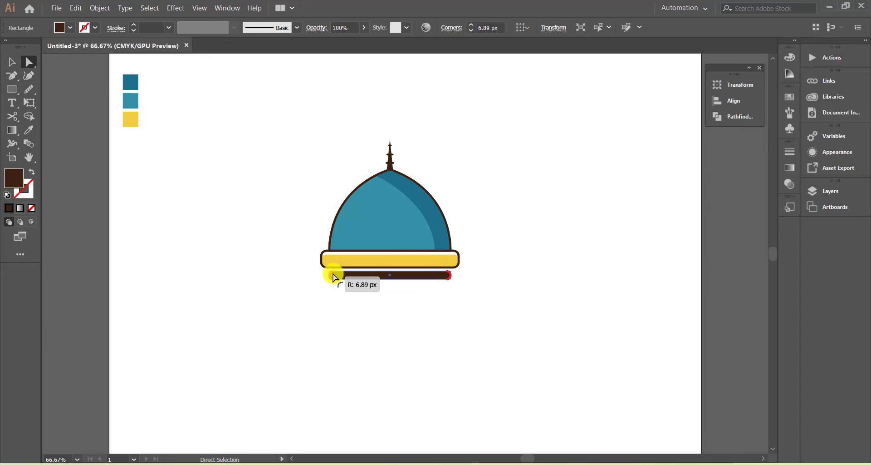
{"action": "left_click_drag", "start_coordinate": [327, 274], "coordinate": [329, 273]}
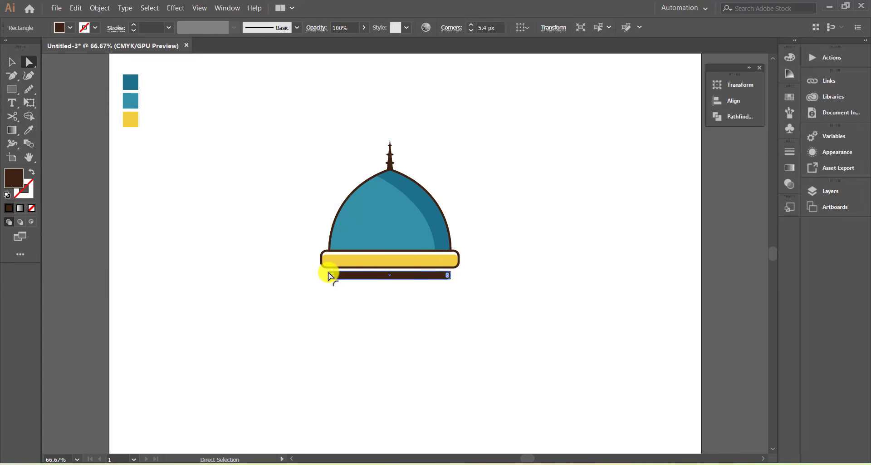
{"action": "left_click", "coordinate": [11, 62]}
{"action": "left_click", "coordinate": [328, 336]}
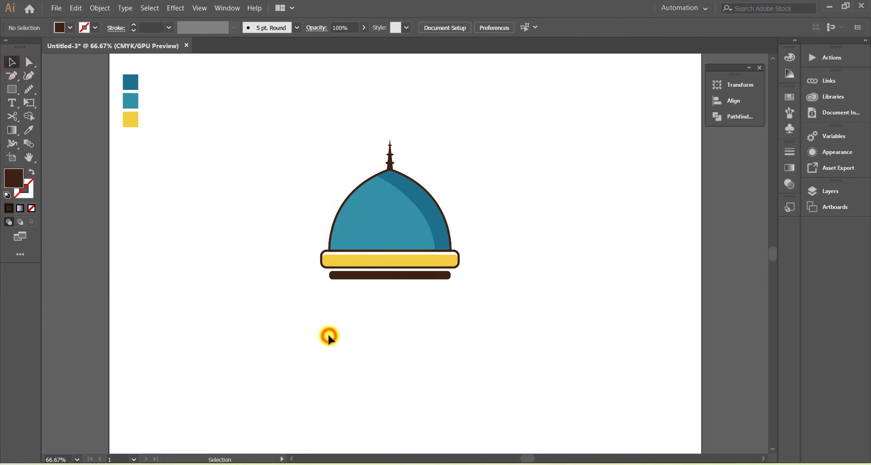
{"action": "left_click", "coordinate": [401, 278]}
{"action": "left_click", "coordinate": [398, 347]}
Draw a rectangle about 197 by 63 px below the brown bar and fill it with the palette's lighter teal.
{"action": "left_click", "coordinate": [12, 90]}
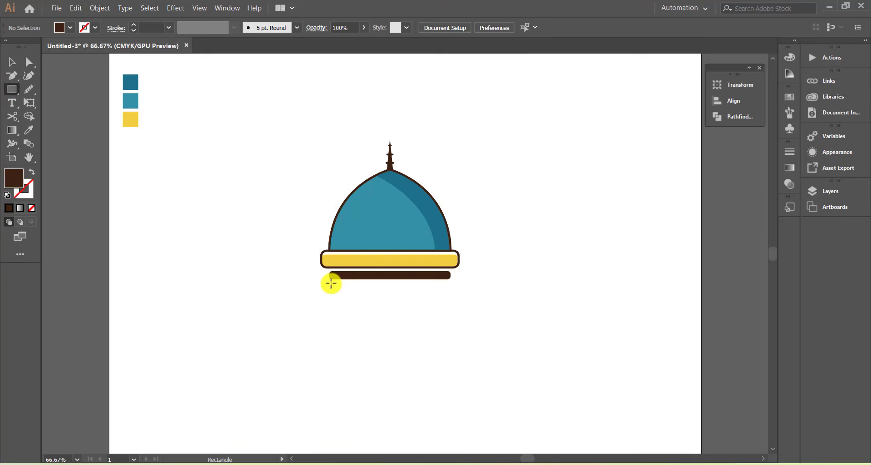
{"action": "mouse_move", "coordinate": [331, 283]}
{"action": "left_mouse_down"}
{"action": "mouse_move", "coordinate": [445, 307]}
{"action": "mouse_move", "coordinate": [448, 320]}
{"action": "left_mouse_up"}
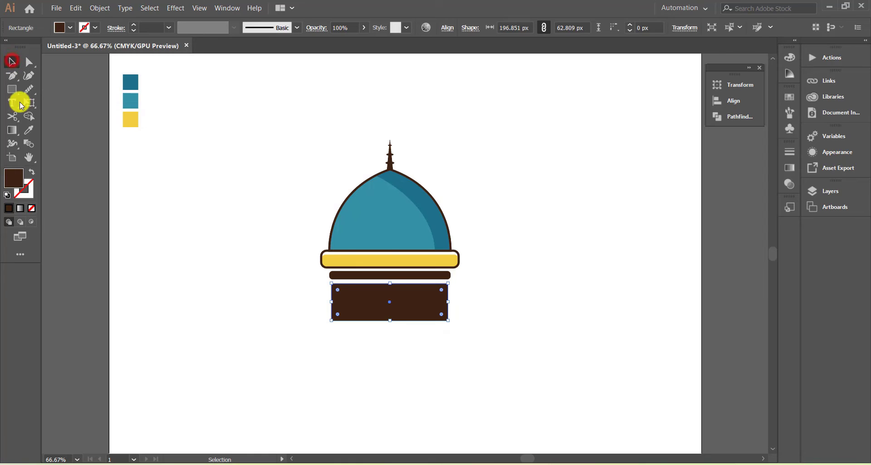
{"action": "left_click", "coordinate": [29, 130]}
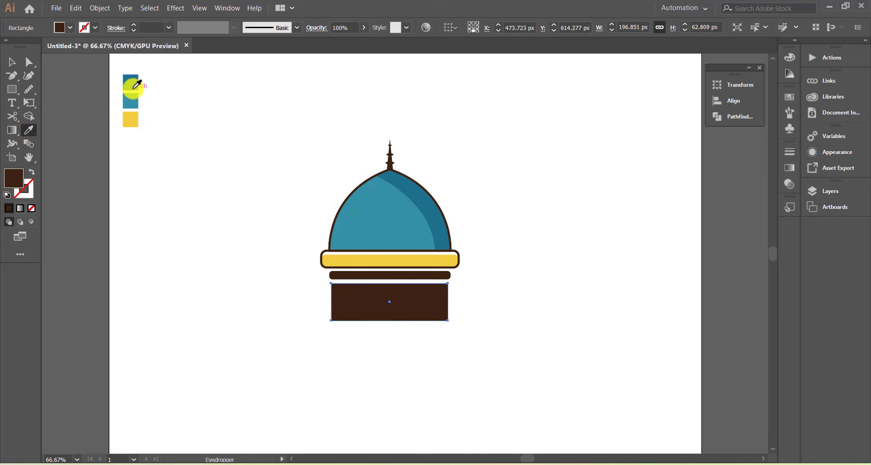
{"action": "left_click", "coordinate": [132, 99]}
{"action": "left_click", "coordinate": [13, 62]}
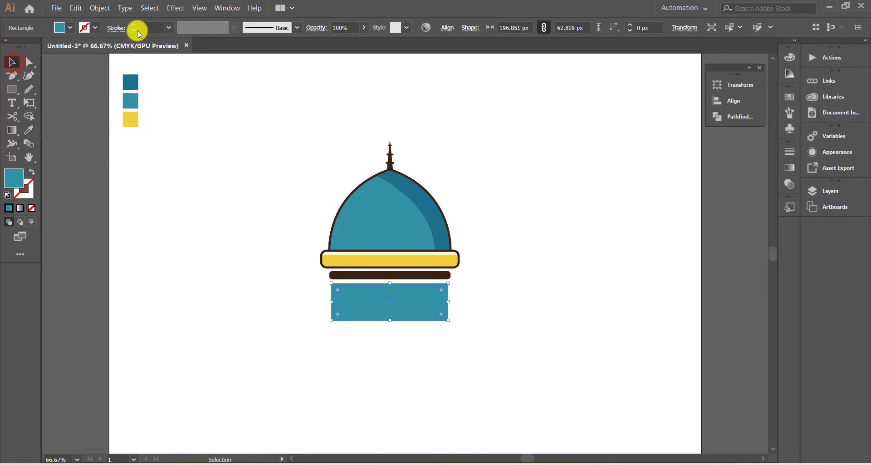
Give the teal rectangle a 3 pt dark brown outline (C=50 M=70 Y=80 K=70).
{"action": "left_click", "coordinate": [96, 27]}
{"action": "left_click", "coordinate": [112, 64]}
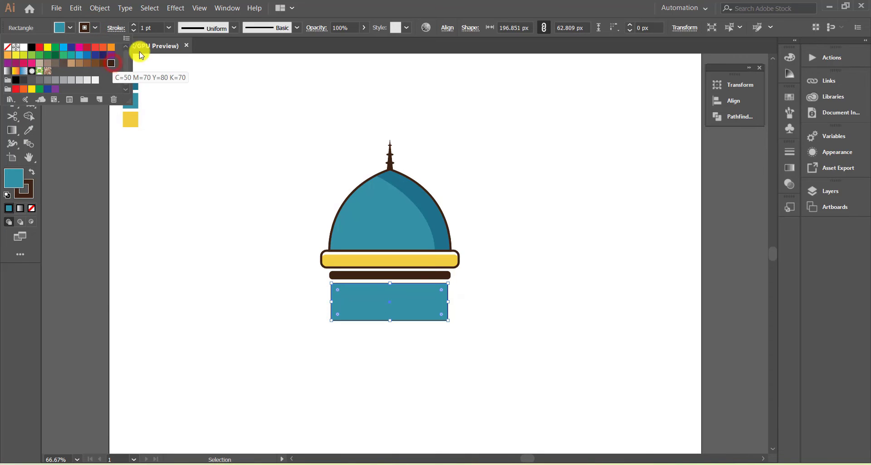
{"action": "left_click", "coordinate": [135, 26]}
{"action": "left_click", "coordinate": [134, 26]}
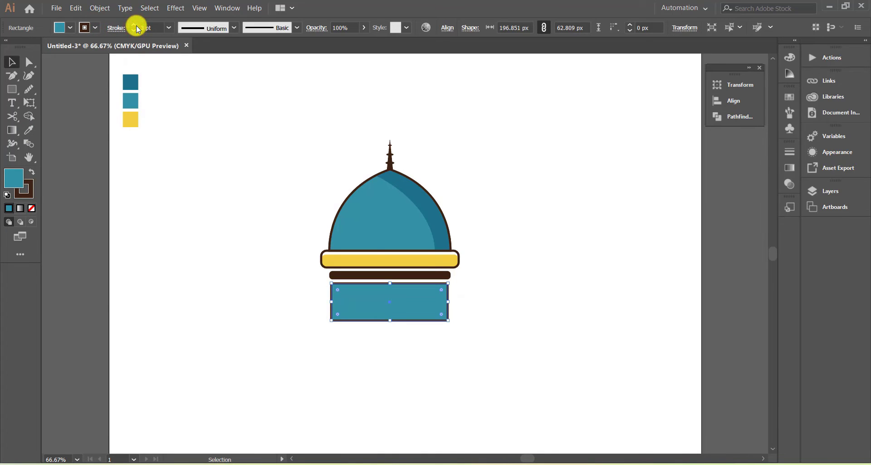
{"action": "left_click", "coordinate": [236, 245]}
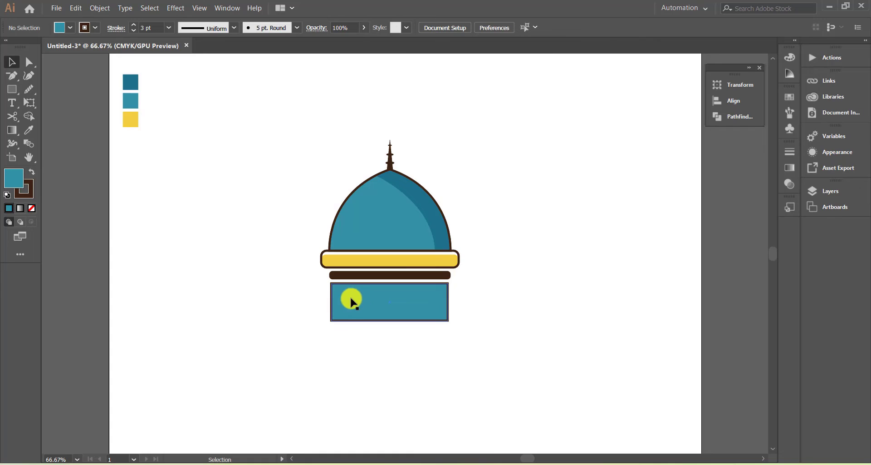
Draw a 36 by 72 px rectangle beside the palette with 18 px rounded corners, a dark brown fill and no outline.
{"action": "left_click_drag", "start_coordinate": [11, 91], "coordinate": [40, 87]}
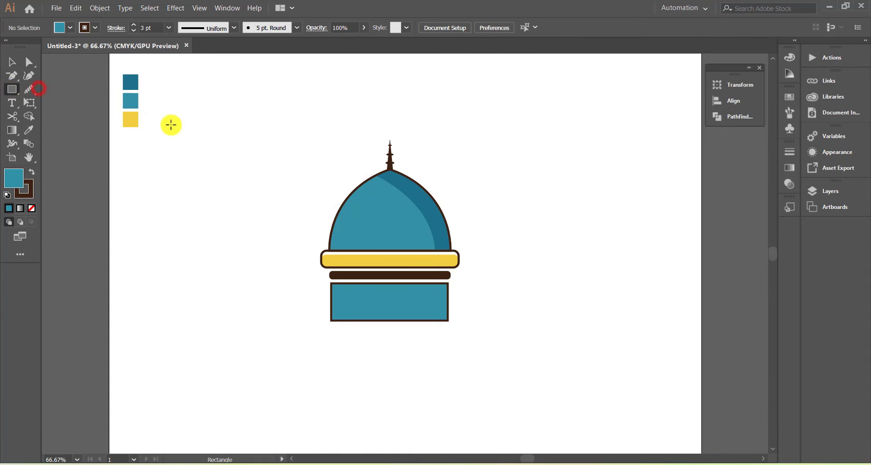
{"action": "left_click_drag", "start_coordinate": [175, 127], "coordinate": [198, 169]}
{"action": "left_click", "coordinate": [12, 61]}
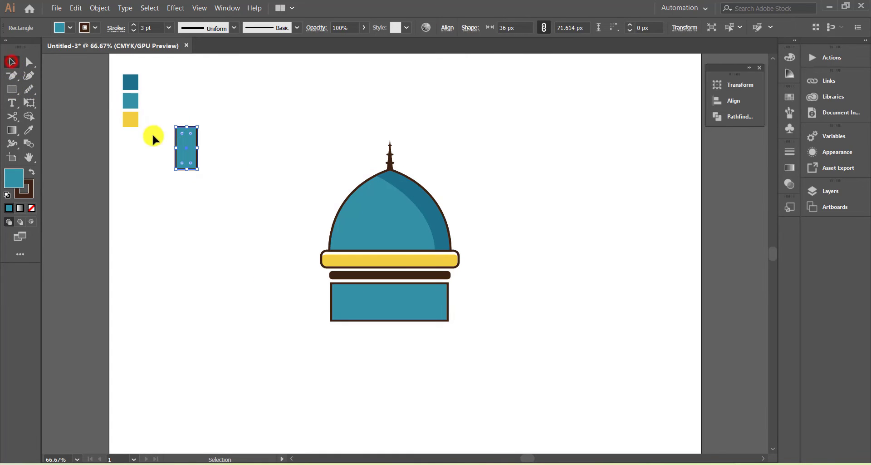
{"action": "left_click_drag", "start_coordinate": [181, 132], "coordinate": [183, 152]}
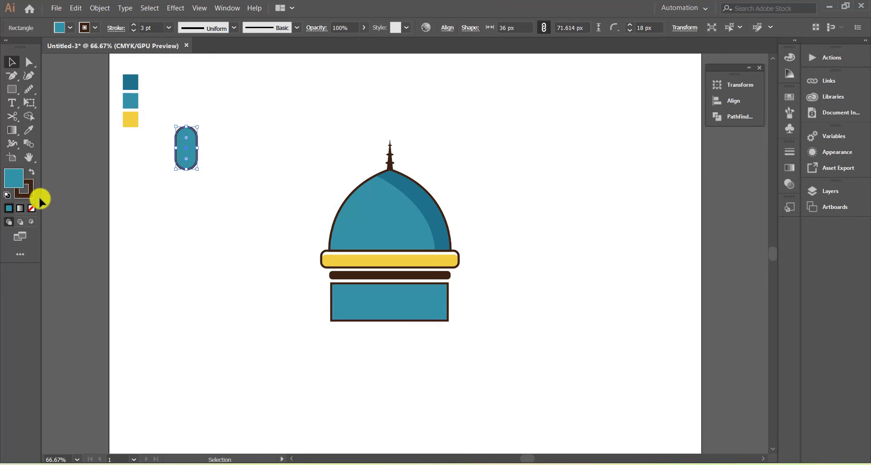
{"action": "left_click", "coordinate": [32, 207]}
{"action": "left_click", "coordinate": [31, 172]}
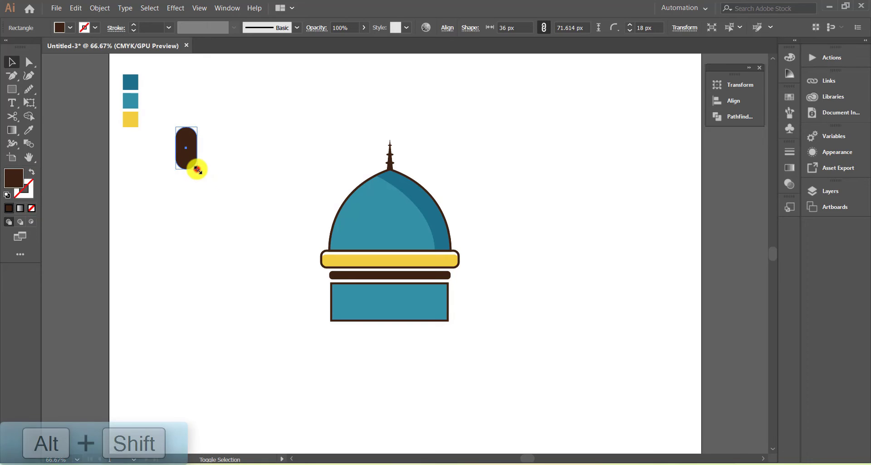
Scale the brown pill shape to about 20 by 40 px and duplicate it into an evenly spaced row of five on the teal rectangle.
{"action": "left_click_drag", "start_coordinate": [198, 169], "coordinate": [365, 303]}
{"action": "key", "text": "ctrl+d"}
{"action": "key", "text": "ctrl+d"}
{"action": "key", "text": "ctrl+d"}
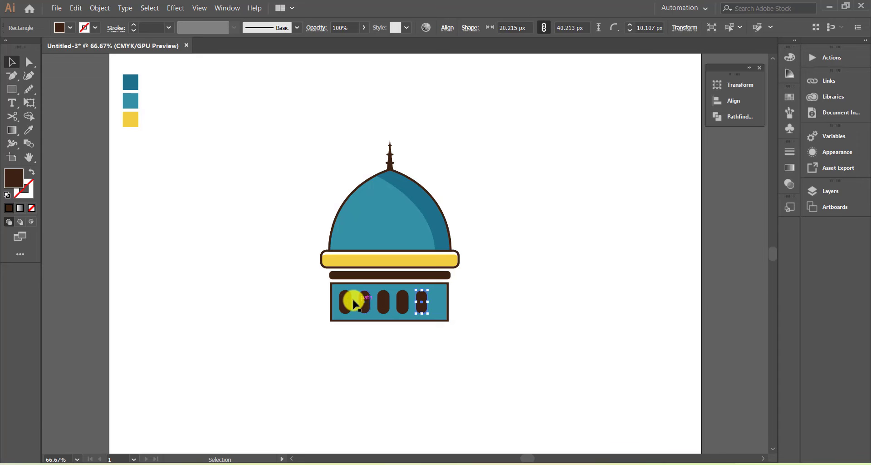
Nudge the row of five brown pill windows sideways to centre it on the teal rectangle.
{"action": "left_click", "coordinate": [347, 301], "text": "shift"}
{"action": "left_click", "coordinate": [363, 301], "text": "shift"}
{"action": "left_click", "coordinate": [404, 302], "text": "shift"}
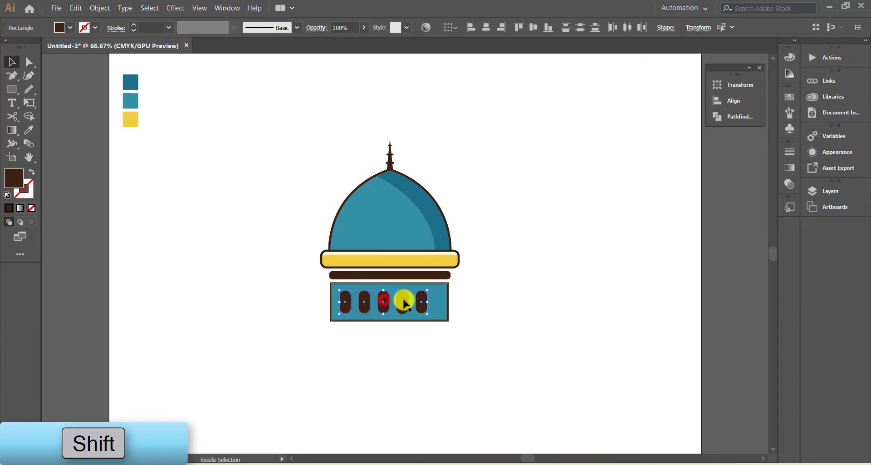
{"action": "key", "text": "Right"}
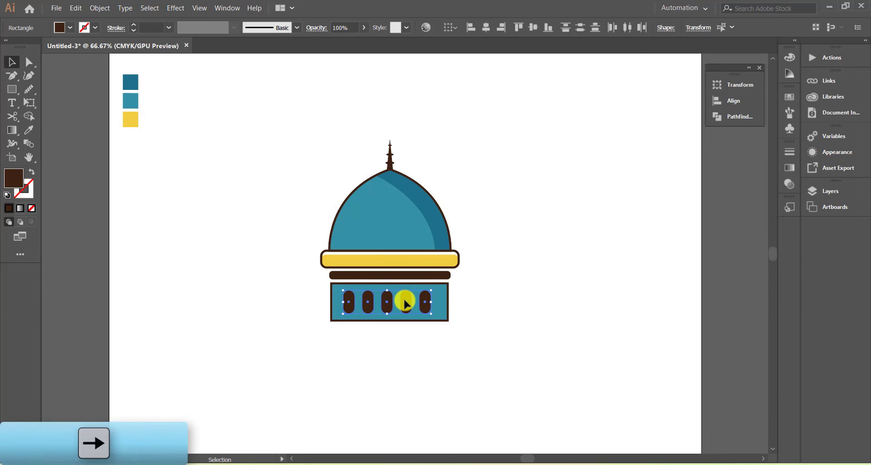
{"action": "key", "text": "Right"}
Fill the five pill windows with white.
{"action": "left_click", "coordinate": [29, 116]}
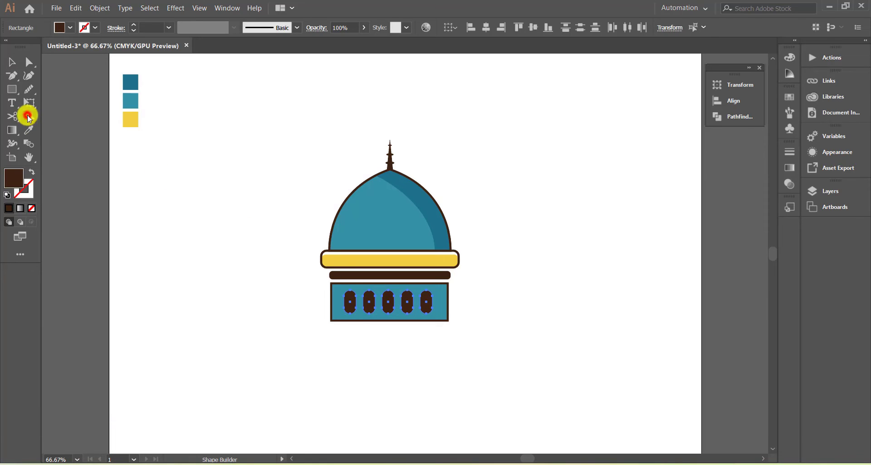
{"action": "left_click", "coordinate": [17, 60]}
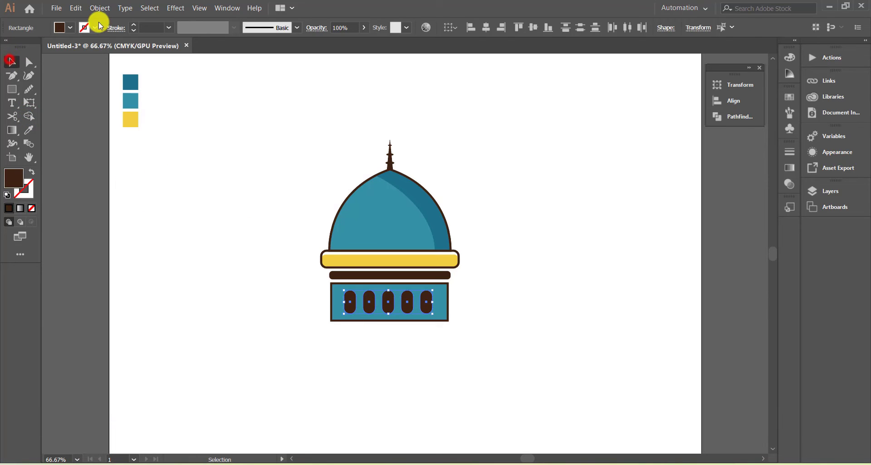
{"action": "left_click", "coordinate": [70, 28]}
{"action": "left_click", "coordinate": [22, 48]}
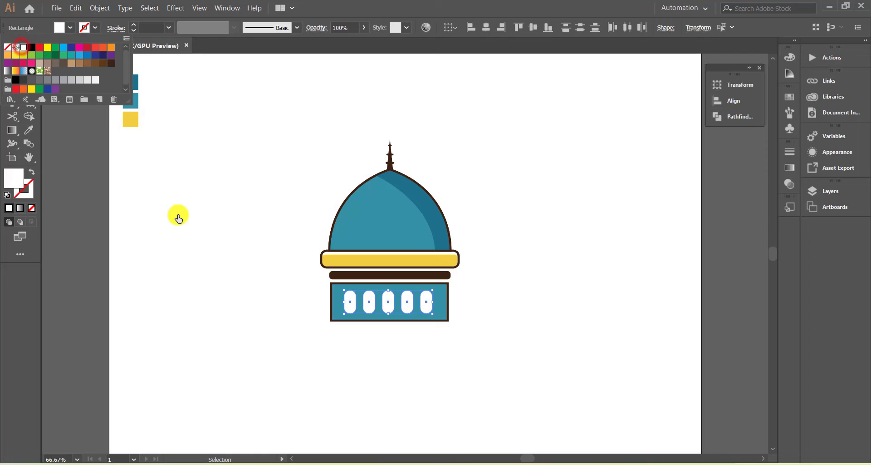
{"action": "left_click", "coordinate": [181, 221]}
{"action": "left_click", "coordinate": [196, 210]}
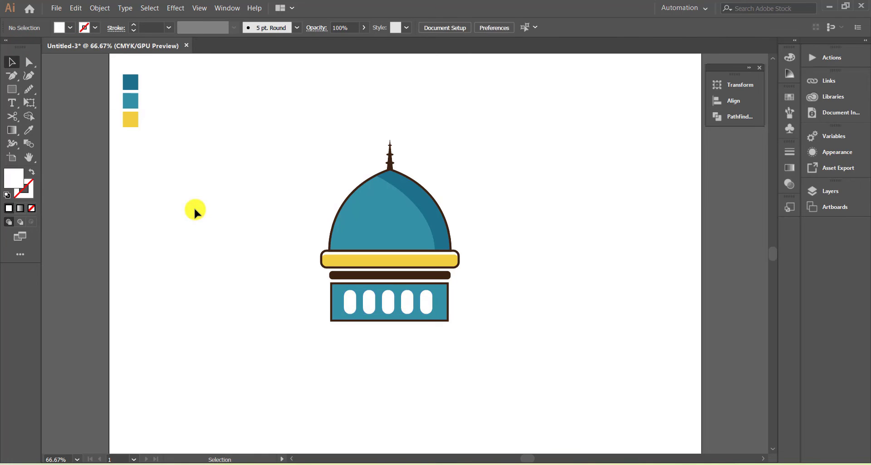
Duplicate the yellow bar below the windowed teal block and flatten the copy to about 14 px tall.
{"action": "left_click", "coordinate": [368, 264]}
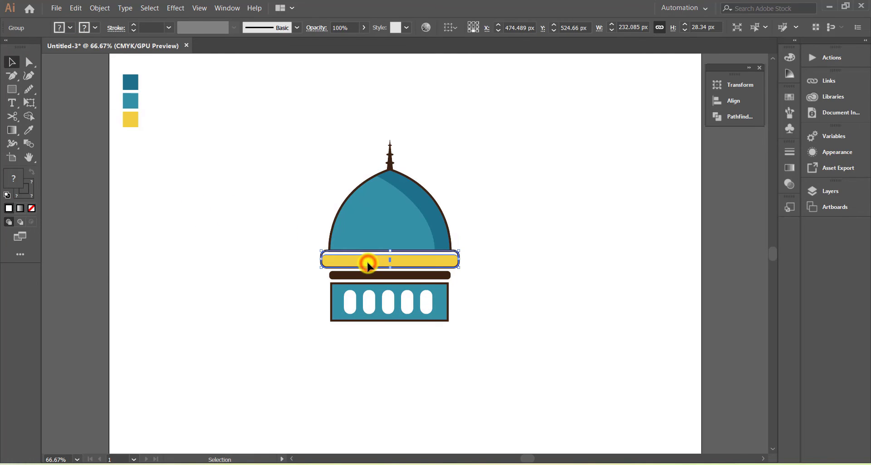
{"action": "left_click_drag", "start_coordinate": [372, 262], "coordinate": [390, 333]}
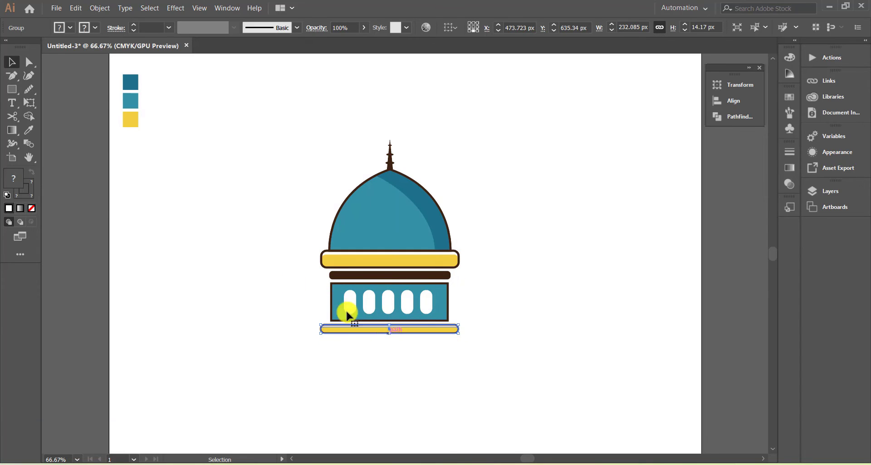
{"action": "left_click", "coordinate": [267, 263]}
Group all parts of the dome building, from the finial down to the lower yellow bar.
{"action": "left_click_drag", "start_coordinate": [286, 103], "coordinate": [504, 352]}
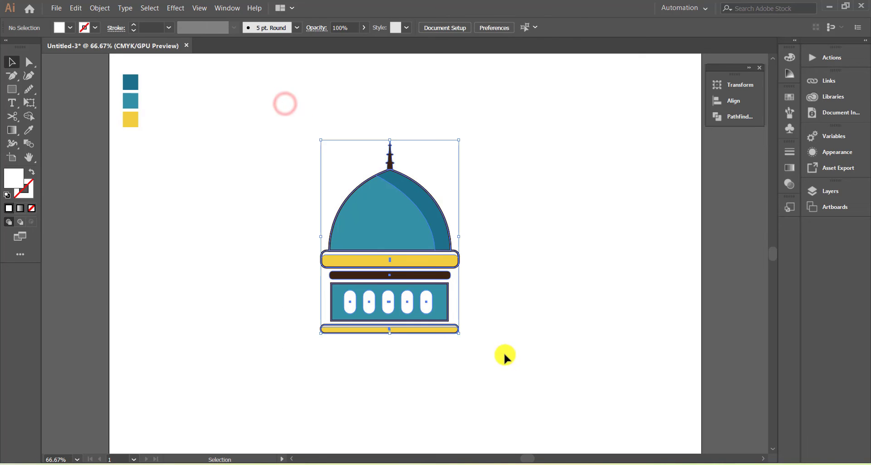
{"action": "right_click", "coordinate": [399, 219]}
{"action": "left_click", "coordinate": [435, 291]}
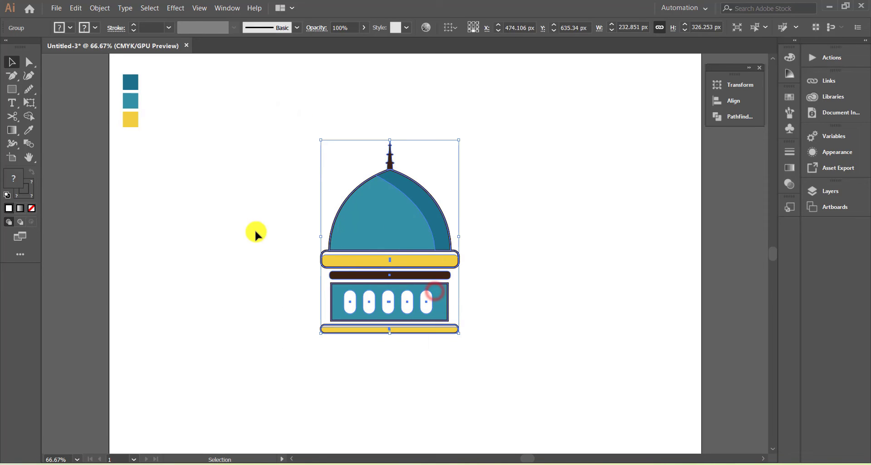
{"action": "left_click", "coordinate": [255, 233]}
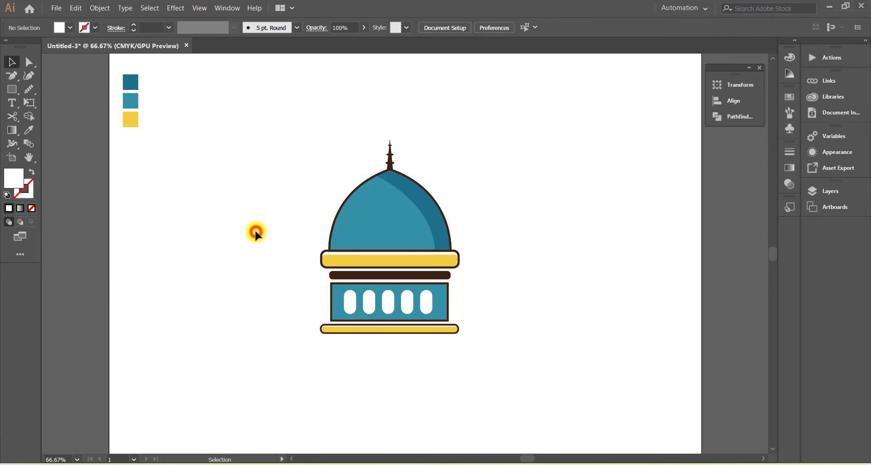
Draw a rectangle about 97 by 282 px beside the dome and give it the dome's lighter teal fill and brown outline.
{"action": "left_click", "coordinate": [13, 90]}
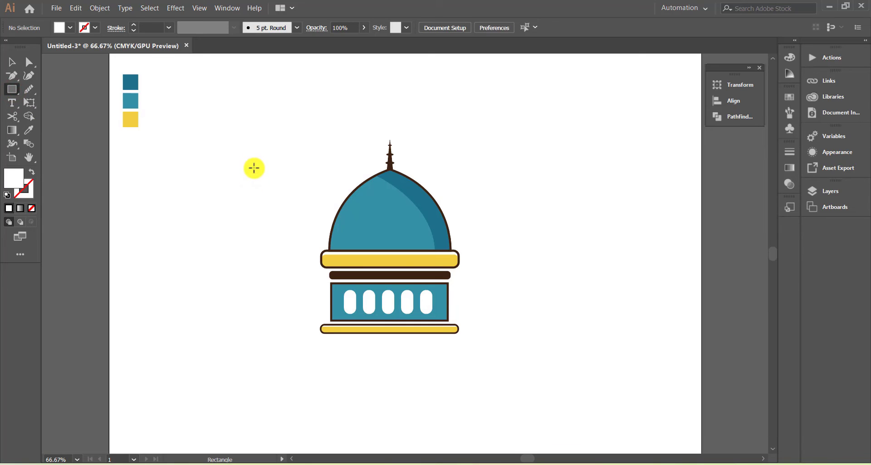
{"action": "left_click_drag", "start_coordinate": [252, 165], "coordinate": [309, 332]}
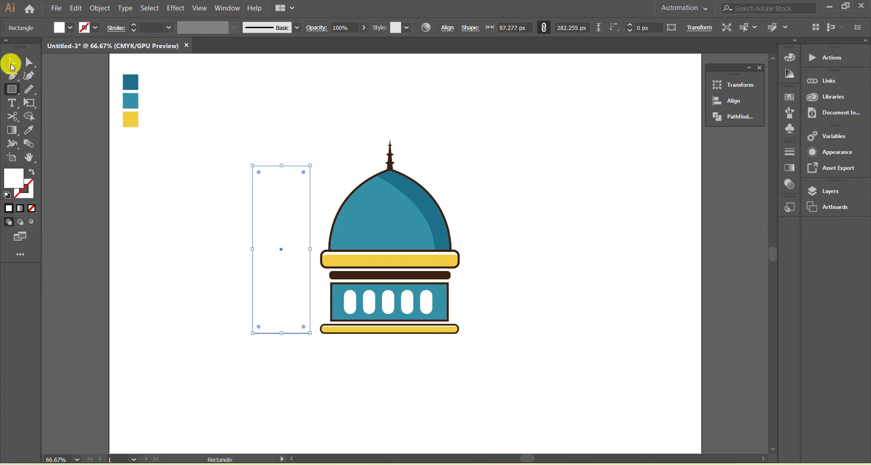
{"action": "left_click", "coordinate": [11, 62]}
{"action": "left_click", "coordinate": [29, 130]}
{"action": "left_click", "coordinate": [356, 224]}
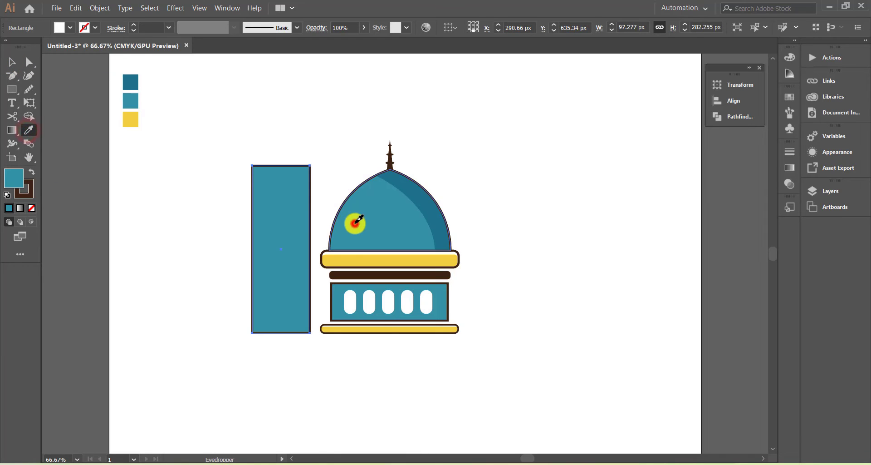
Narrow the tall teal rectangle to about 85 px wide.
{"action": "left_click", "coordinate": [7, 66]}
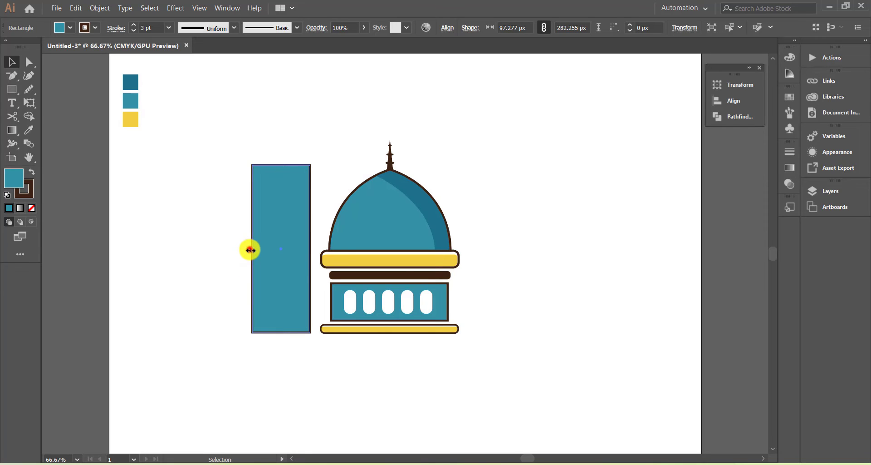
{"action": "left_click_drag", "start_coordinate": [251, 250], "coordinate": [259, 248]}
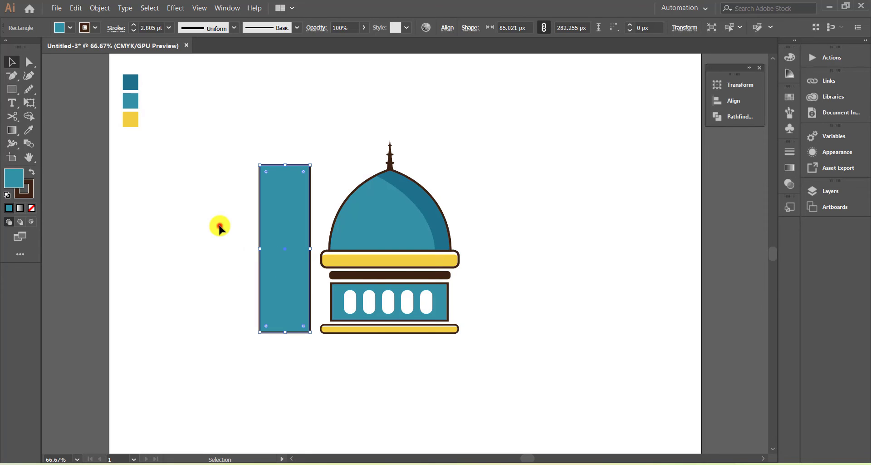
{"action": "left_click", "coordinate": [220, 228]}
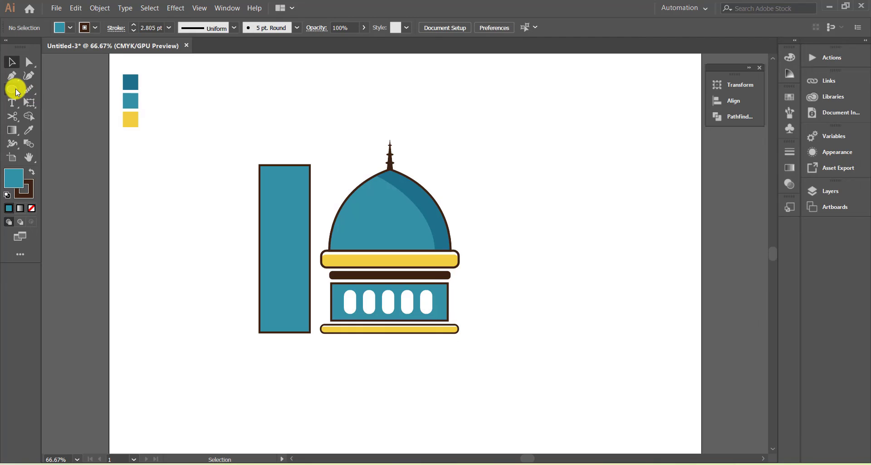
Draw a rectangle about 32 by 85 px below the palette with a dark brown fill and no outline.
{"action": "left_click_drag", "start_coordinate": [16, 93], "coordinate": [55, 88]}
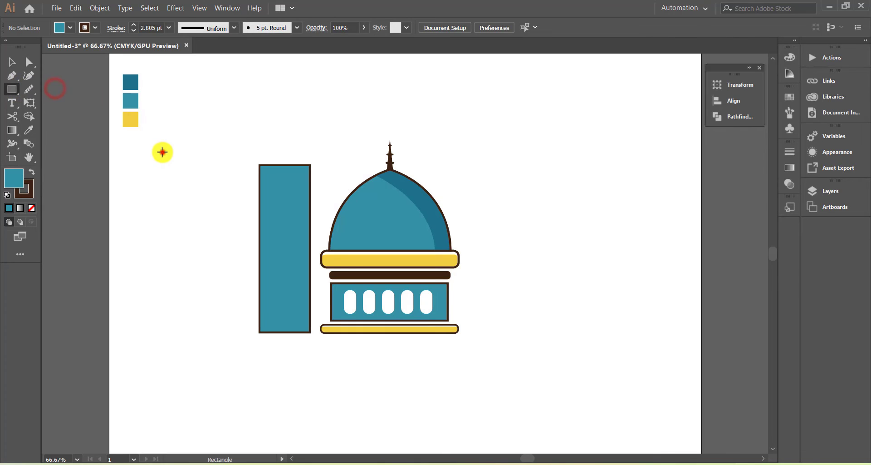
{"action": "mouse_move", "coordinate": [162, 152]}
{"action": "left_mouse_down"}
{"action": "mouse_move", "coordinate": [186, 189]}
{"action": "mouse_move", "coordinate": [182, 203]}
{"action": "left_mouse_up"}
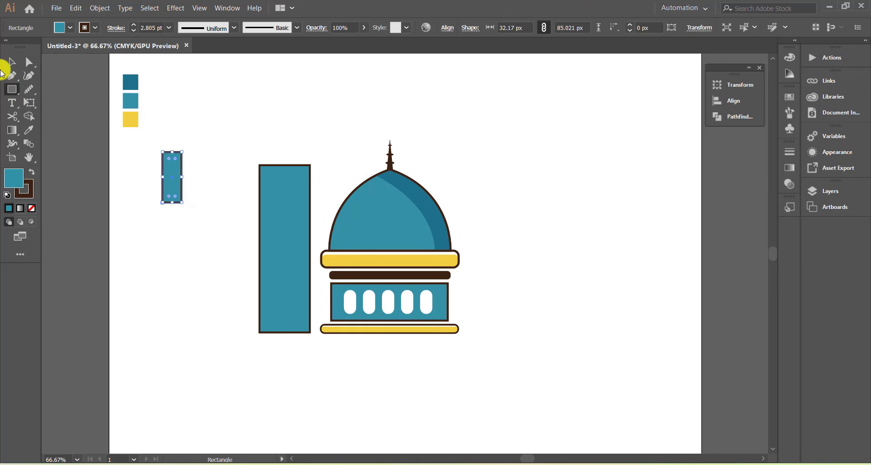
{"action": "left_click", "coordinate": [10, 62]}
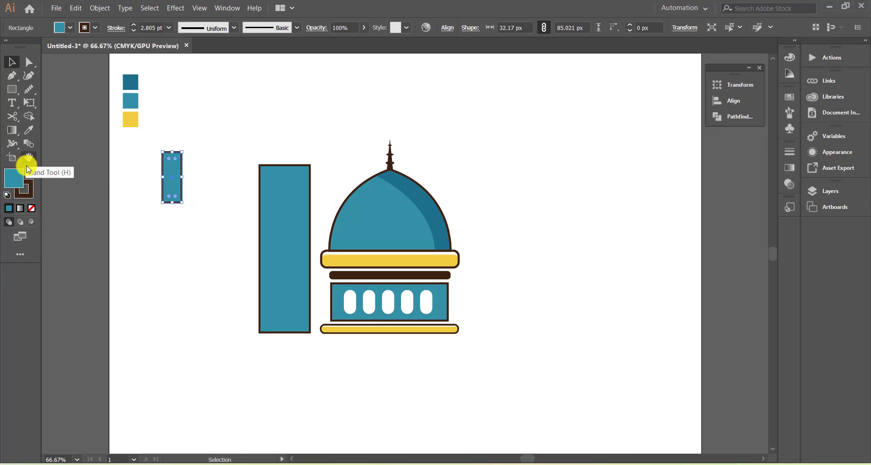
{"action": "left_click", "coordinate": [31, 208]}
{"action": "left_click", "coordinate": [31, 174]}
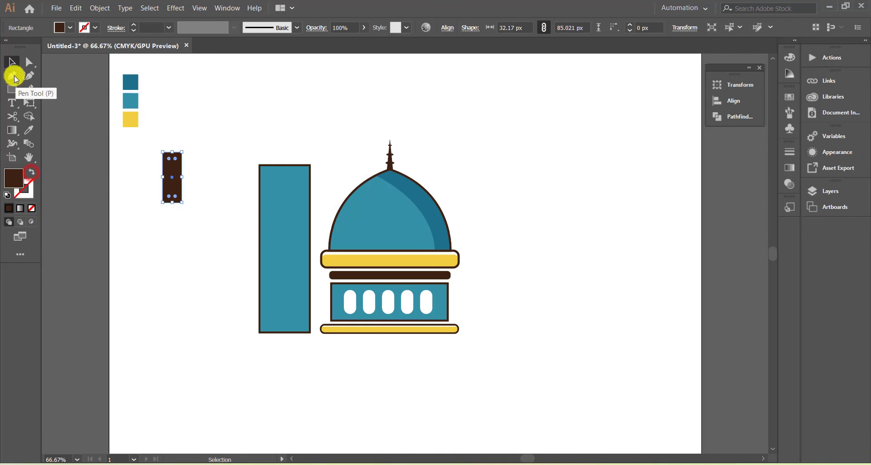
{"action": "left_click", "coordinate": [12, 75]}
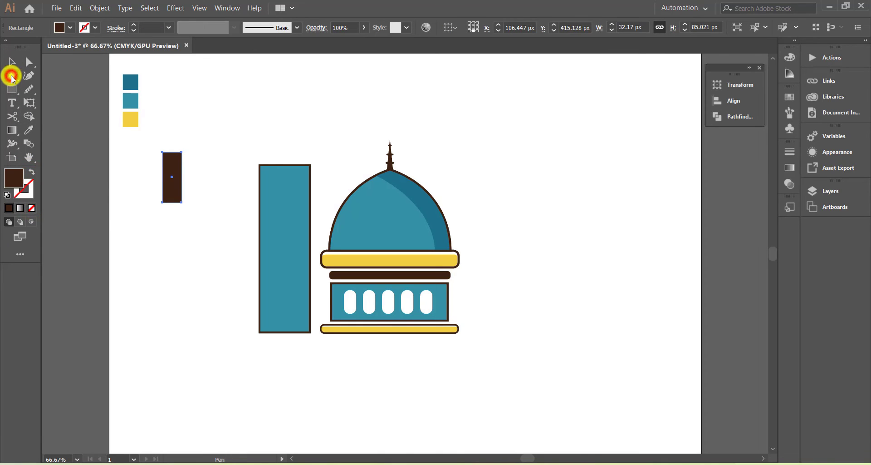
{"action": "left_click", "coordinate": [170, 153]}
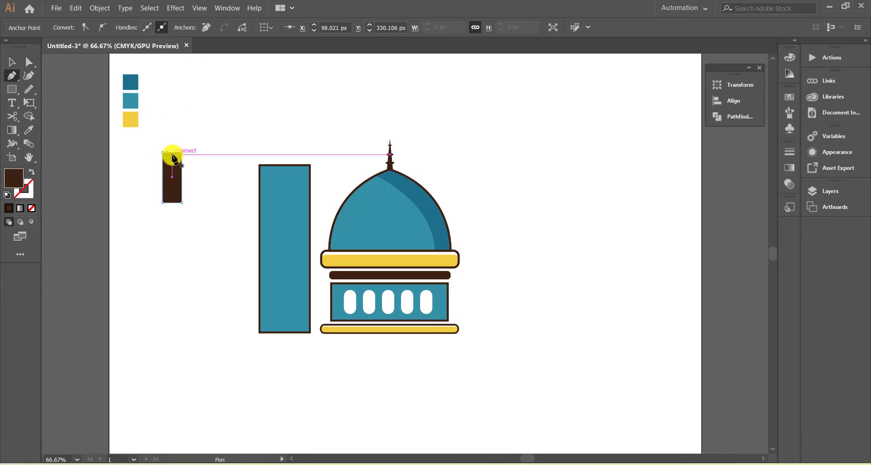
{"action": "left_click", "coordinate": [173, 157]}
{"action": "left_click", "coordinate": [11, 61]}
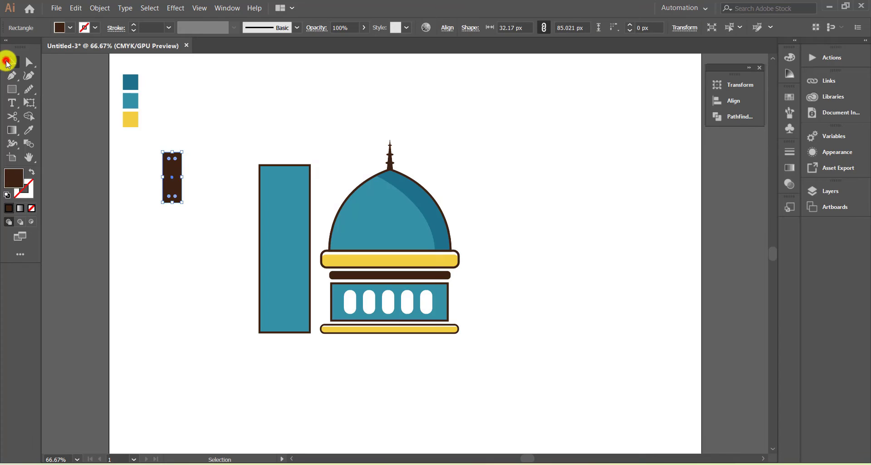
{"action": "left_click", "coordinate": [167, 105]}
Draw a closed half-dome path about 16 by 32 px with the Pen tool on top of the small brown rectangle.
{"action": "left_click", "coordinate": [11, 76]}
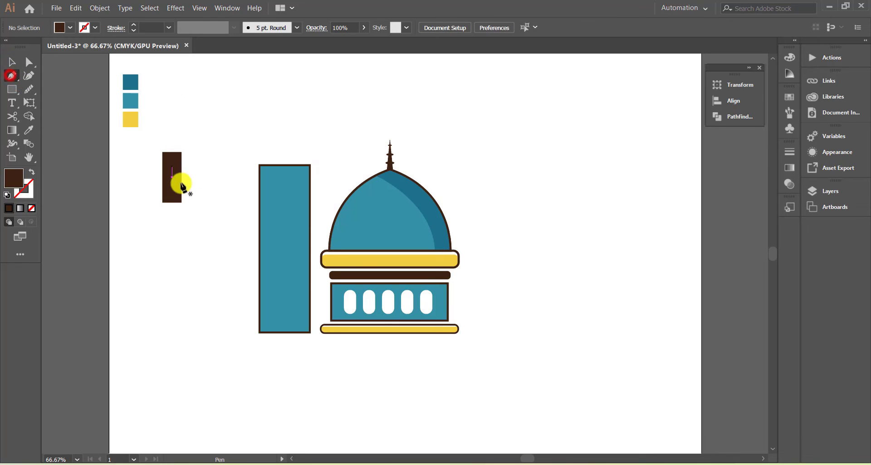
{"action": "left_click", "coordinate": [166, 152]}
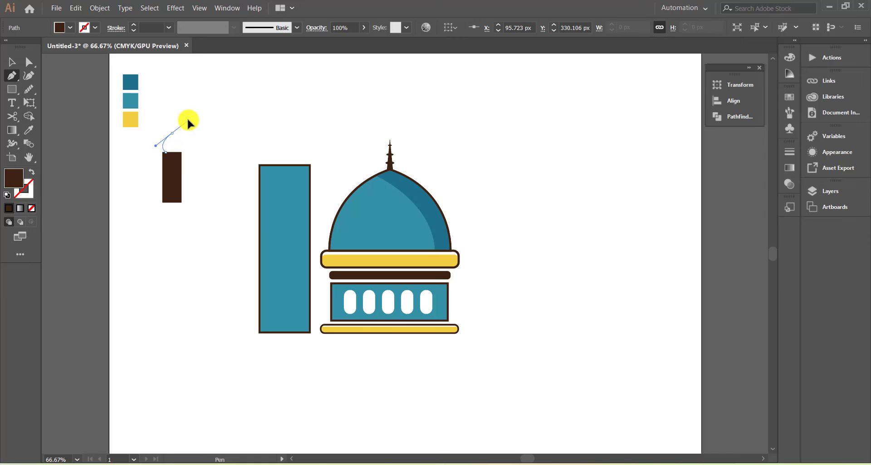
{"action": "left_click_drag", "start_coordinate": [187, 120], "coordinate": [190, 123]}
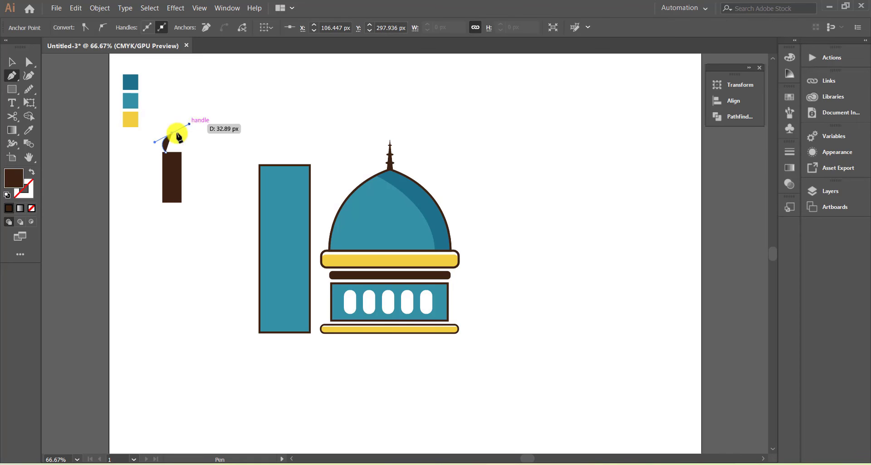
{"action": "left_click", "coordinate": [172, 132]}
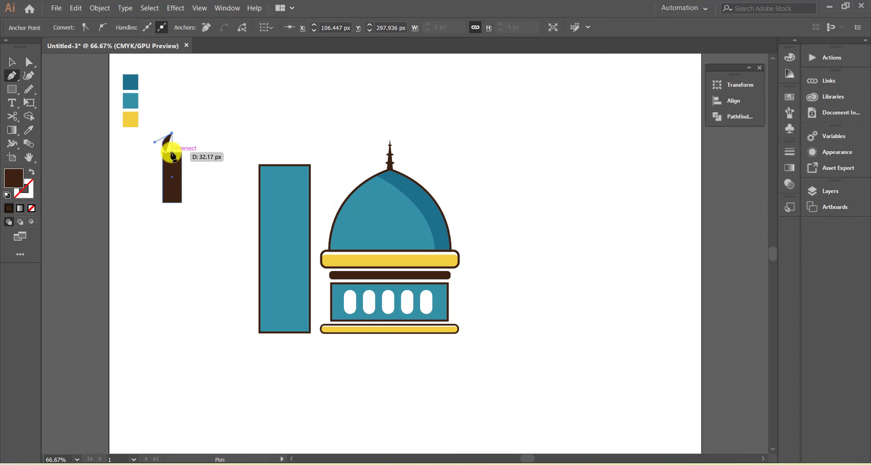
{"action": "left_click", "coordinate": [167, 151]}
{"action": "left_click", "coordinate": [11, 62]}
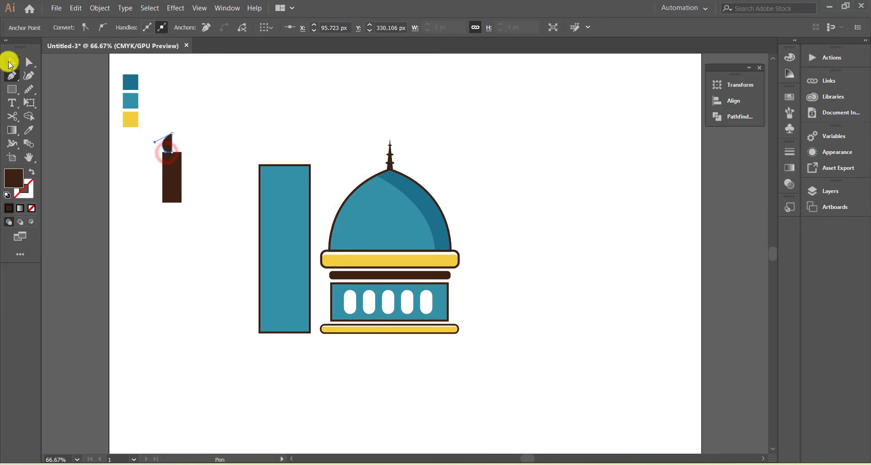
{"action": "left_click", "coordinate": [184, 226]}
Reflect a copy of the half-dome path to complete the pointed top and merge the halves with Shape Builder.
{"action": "right_click", "coordinate": [171, 141]}
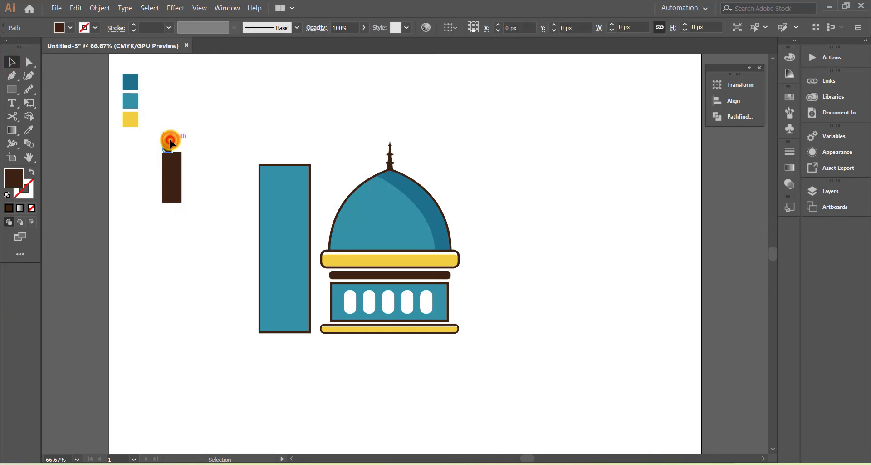
{"action": "mouse_move", "coordinate": [208, 302]}
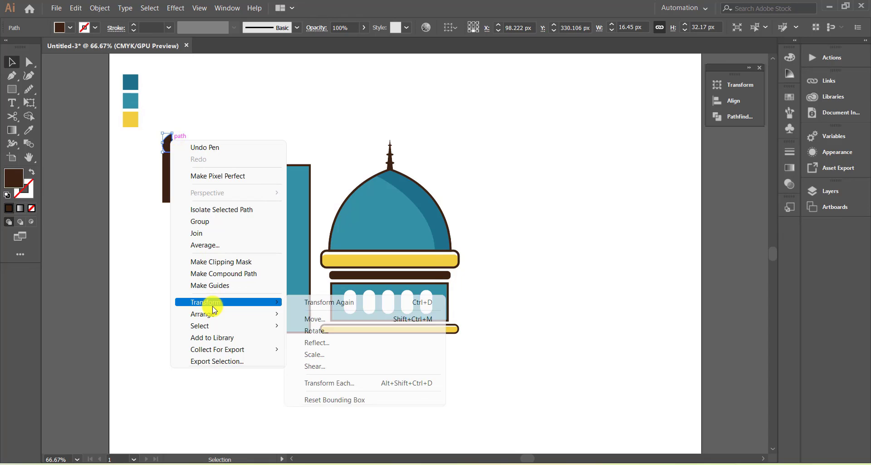
{"action": "left_click", "coordinate": [324, 340]}
{"action": "left_click", "coordinate": [97, 375]}
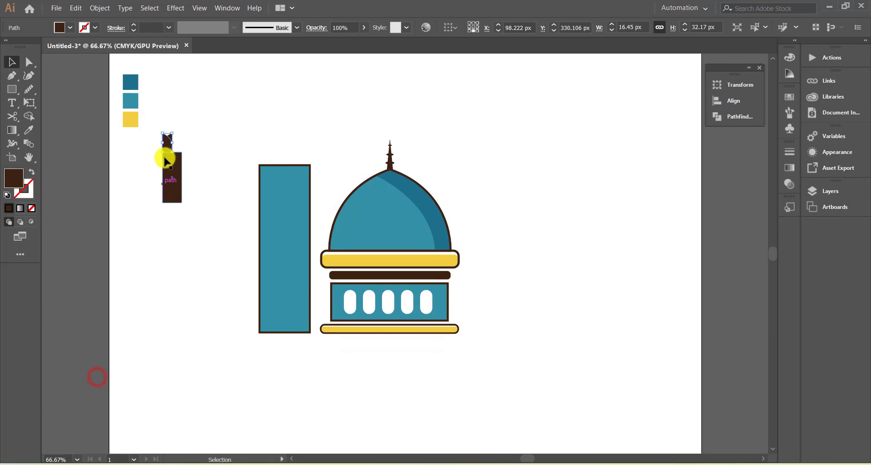
{"action": "left_click_drag", "start_coordinate": [166, 145], "coordinate": [200, 209]}
{"action": "left_click", "coordinate": [191, 139]}
{"action": "left_click", "coordinate": [30, 116]}
{"action": "left_click", "coordinate": [14, 61]}
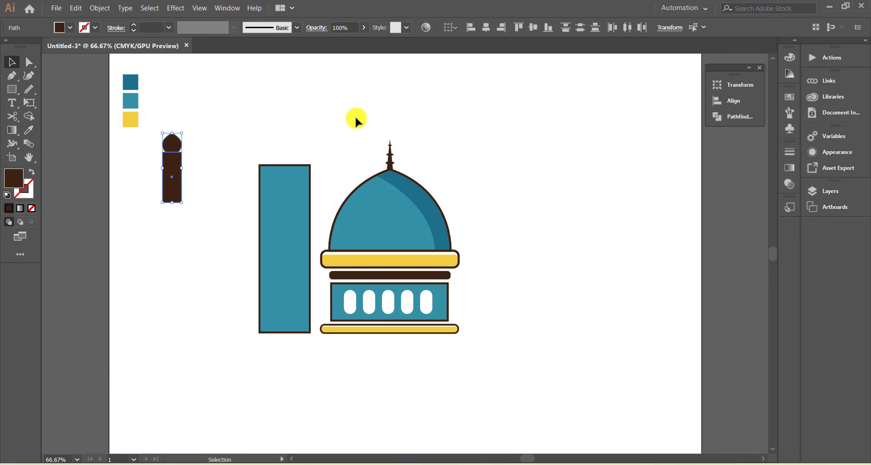
Place the pointed window, its top and body centred on each other, on the tall teal rectangle and fill it with white.
{"action": "left_click", "coordinate": [489, 30]}
{"action": "left_click_drag", "start_coordinate": [171, 151], "coordinate": [286, 220]}
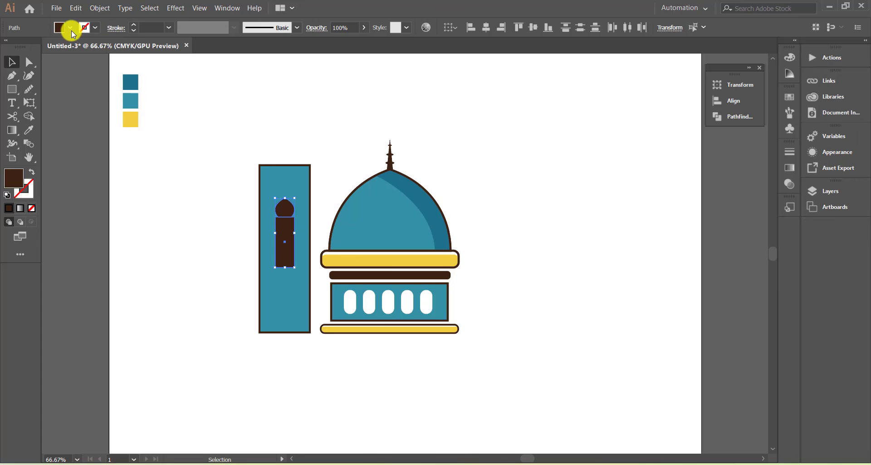
{"action": "left_click", "coordinate": [71, 28]}
{"action": "left_click", "coordinate": [23, 48]}
{"action": "left_click", "coordinate": [167, 190]}
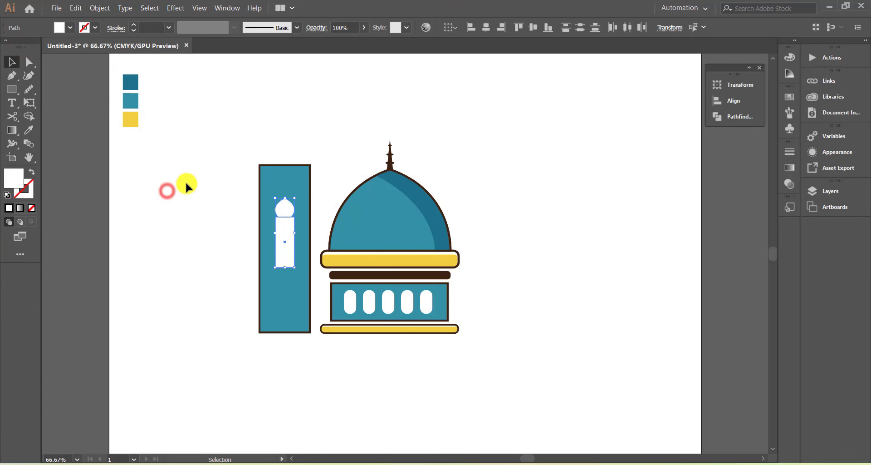
Duplicate the central domed building, scale the copy to about 67 by 94 px and place it on top of the tall teal tower.
{"action": "left_click", "coordinate": [198, 180]}
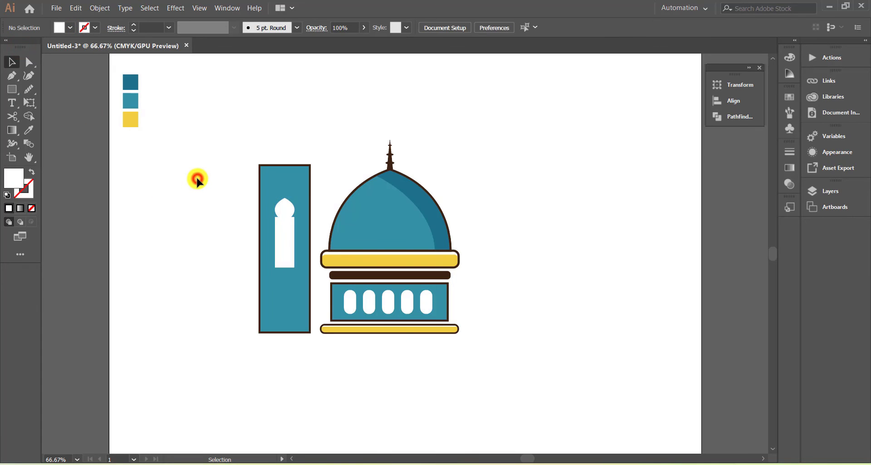
{"action": "left_click", "coordinate": [384, 216]}
{"action": "left_click_drag", "start_coordinate": [390, 224], "coordinate": [188, 224]}
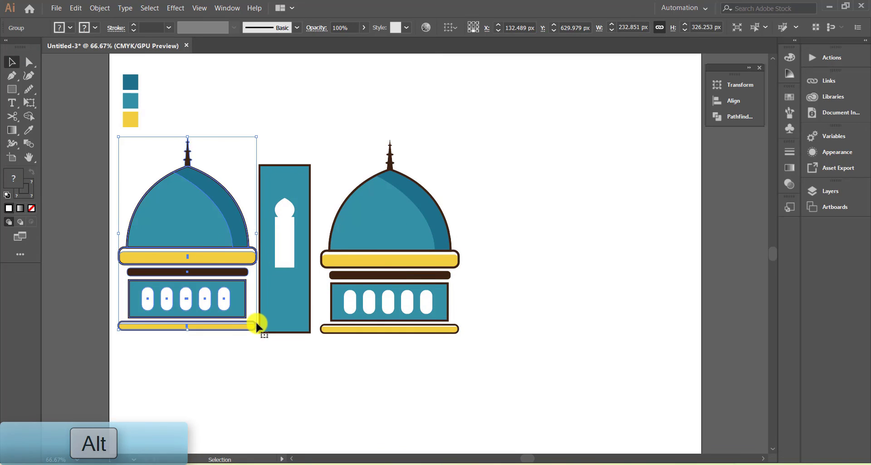
{"action": "left_click_drag", "start_coordinate": [257, 330], "coordinate": [218, 261]}
{"action": "left_click_drag", "start_coordinate": [188, 245], "coordinate": [283, 149]}
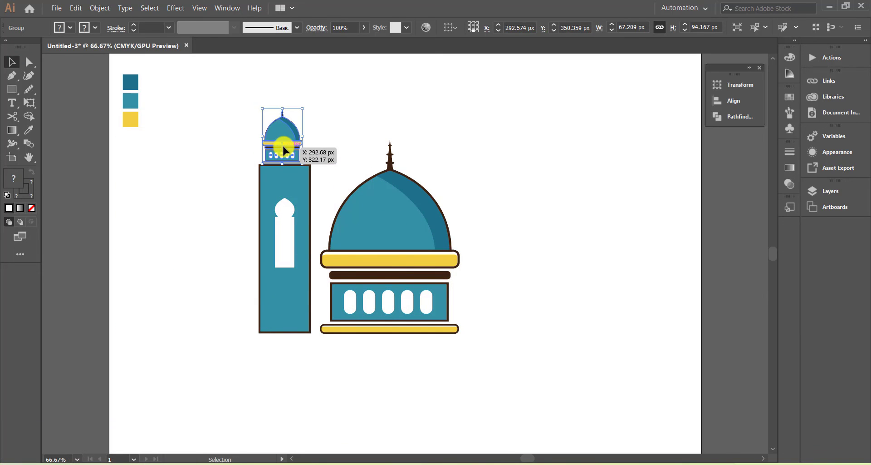
Nudge the small domed top towards the middle of the tower and shrink it slightly.
{"action": "left_click", "coordinate": [322, 138]}
{"action": "left_click", "coordinate": [275, 149]}
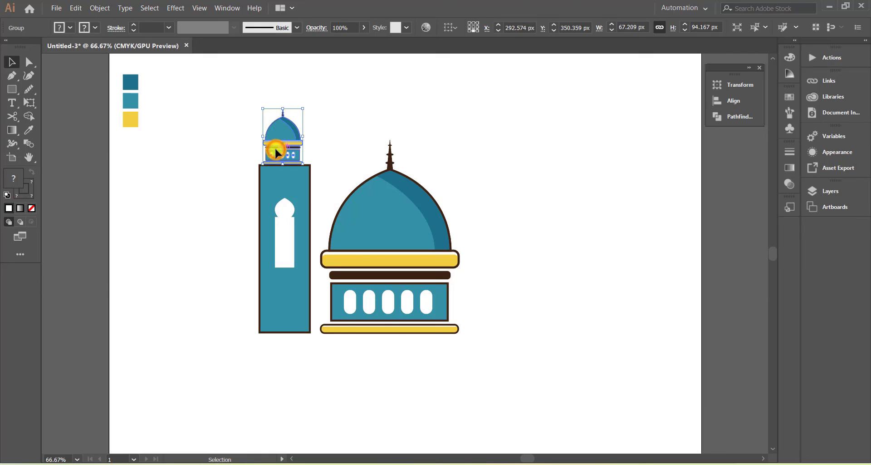
{"action": "left_click", "coordinate": [318, 146]}
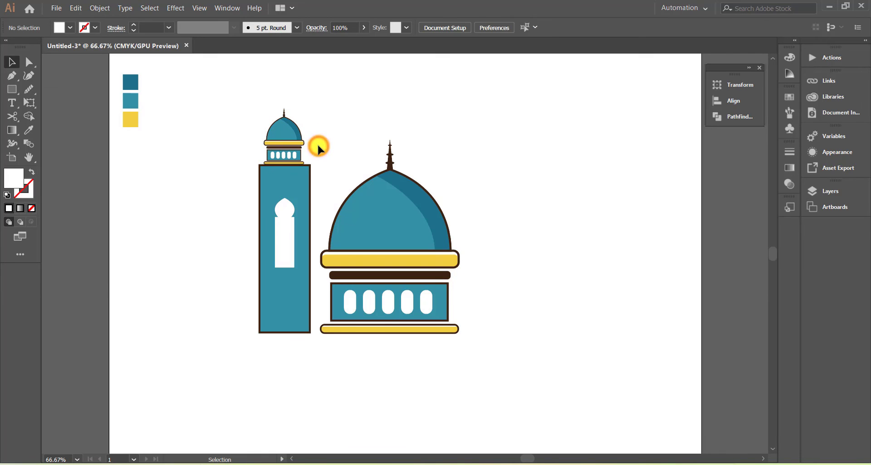
{"action": "left_click", "coordinate": [296, 155]}
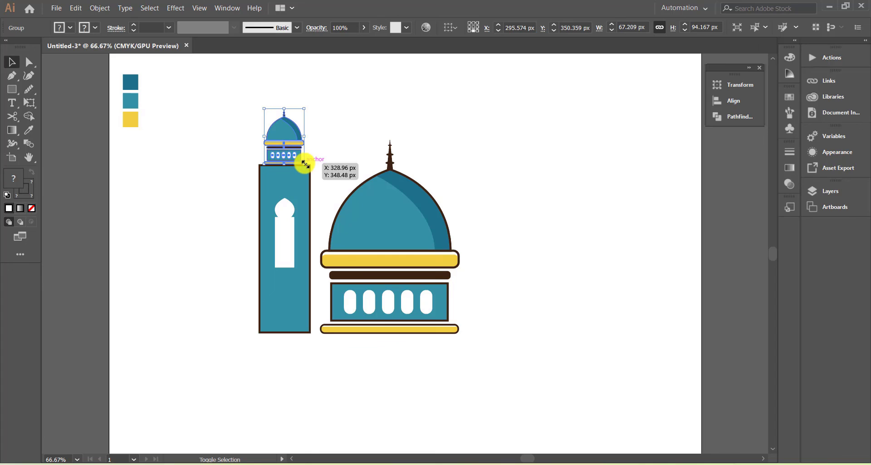
{"action": "left_click_drag", "start_coordinate": [306, 166], "coordinate": [293, 153]}
{"action": "left_click", "coordinate": [249, 209]}
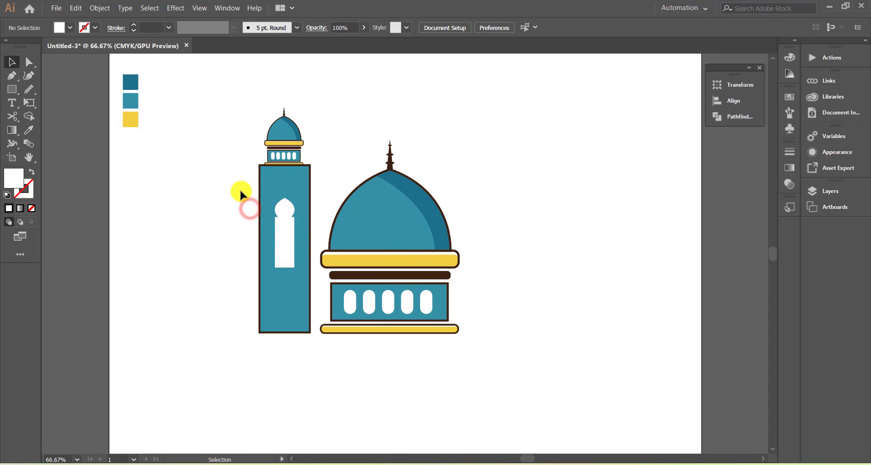
Narrow the tower body together with its window and centre it horizontally with the small domed top.
{"action": "left_click_drag", "start_coordinate": [313, 246], "coordinate": [312, 246]}
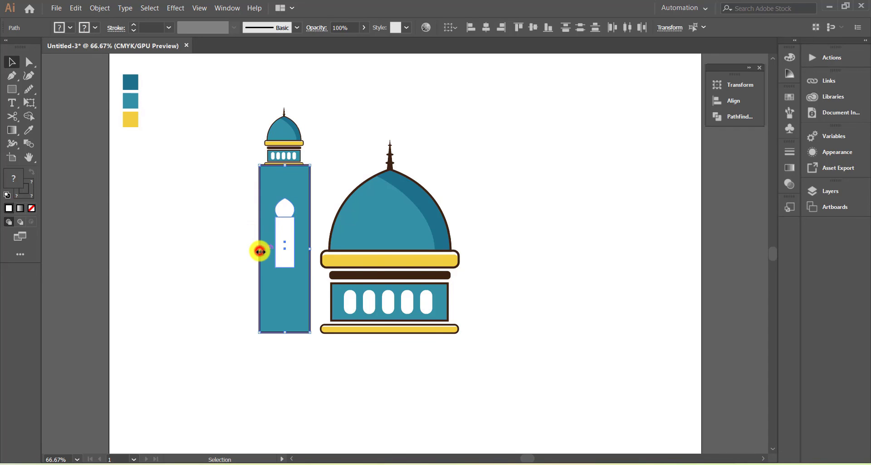
{"action": "left_click_drag", "start_coordinate": [260, 251], "coordinate": [265, 249]}
{"action": "left_click_drag", "start_coordinate": [249, 99], "coordinate": [307, 207]}
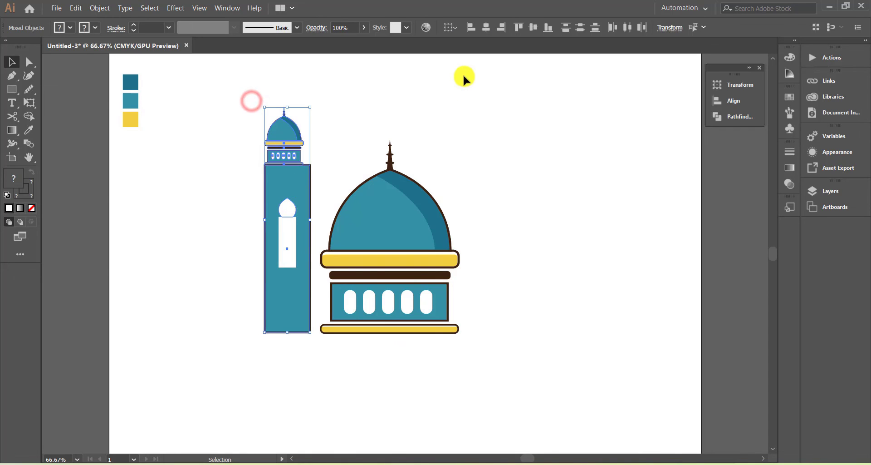
{"action": "left_click", "coordinate": [486, 26]}
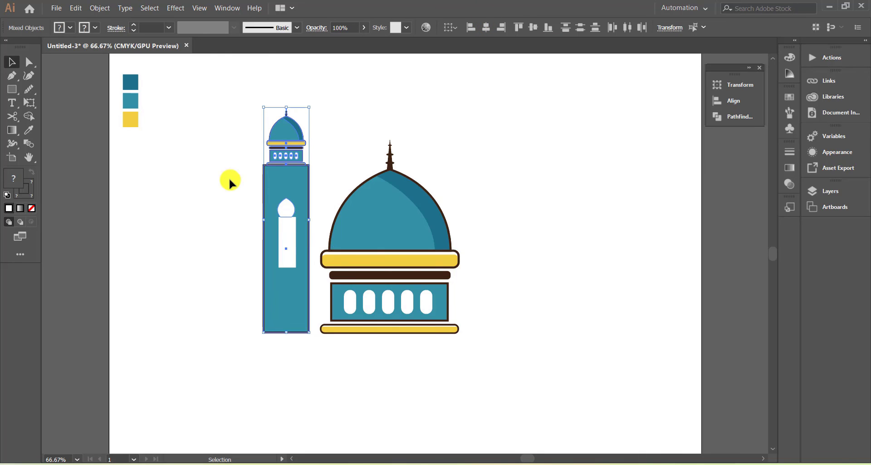
Centre the window's pointed top and its rectangular body horizontally on each other.
{"action": "left_click", "coordinate": [218, 173]}
{"action": "left_click", "coordinate": [289, 242]}
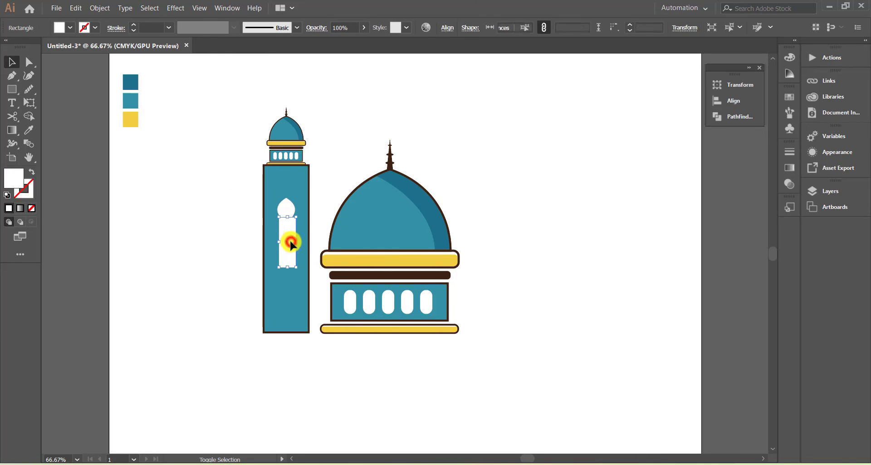
{"action": "left_click", "coordinate": [287, 209], "text": "shift"}
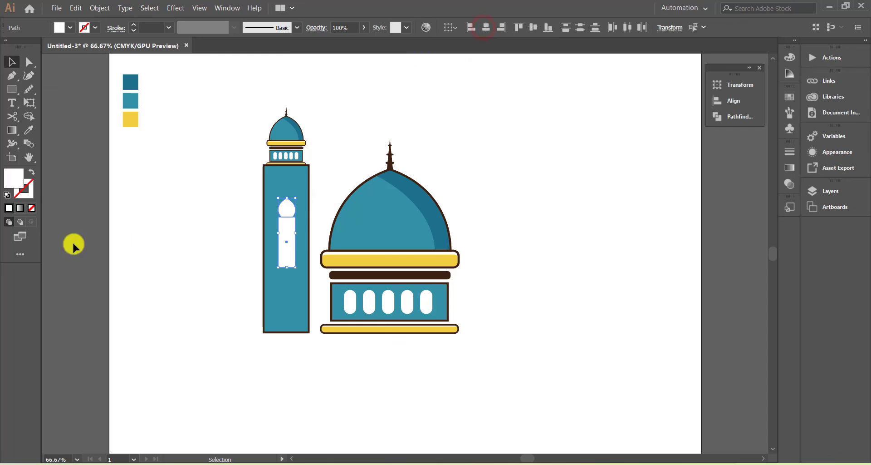
{"action": "left_click_drag", "start_coordinate": [289, 256], "coordinate": [288, 211]}
{"action": "left_click", "coordinate": [14, 62]}
{"action": "left_click", "coordinate": [160, 168]}
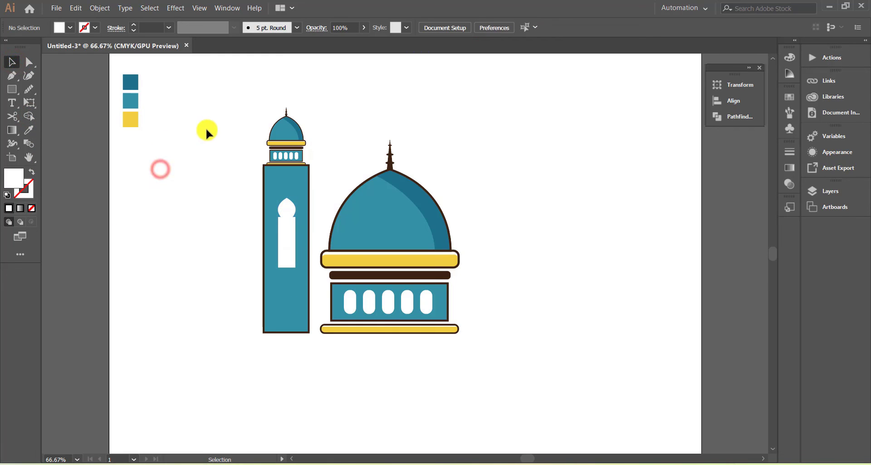
Group the small domed top with the tower body and duplicate the complete tower, window included, on the opposite side of the central dome.
{"action": "left_click_drag", "start_coordinate": [239, 85], "coordinate": [284, 195]}
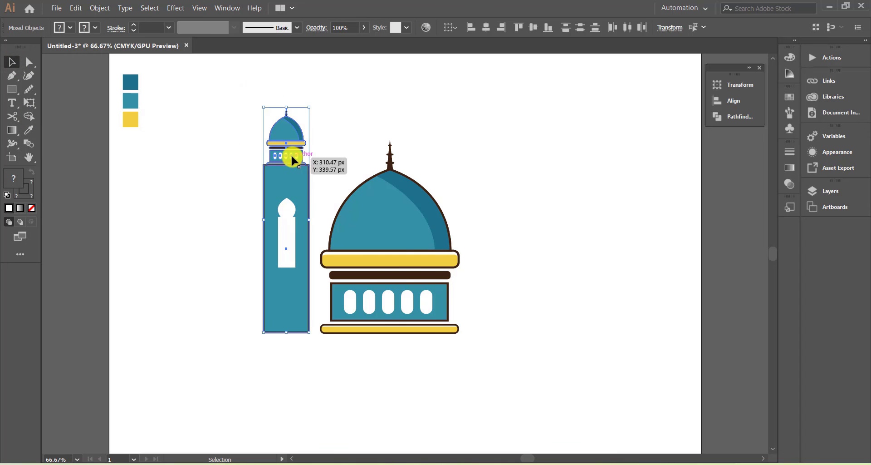
{"action": "right_click", "coordinate": [290, 154]}
{"action": "left_click", "coordinate": [324, 224]}
{"action": "left_click", "coordinate": [222, 205]}
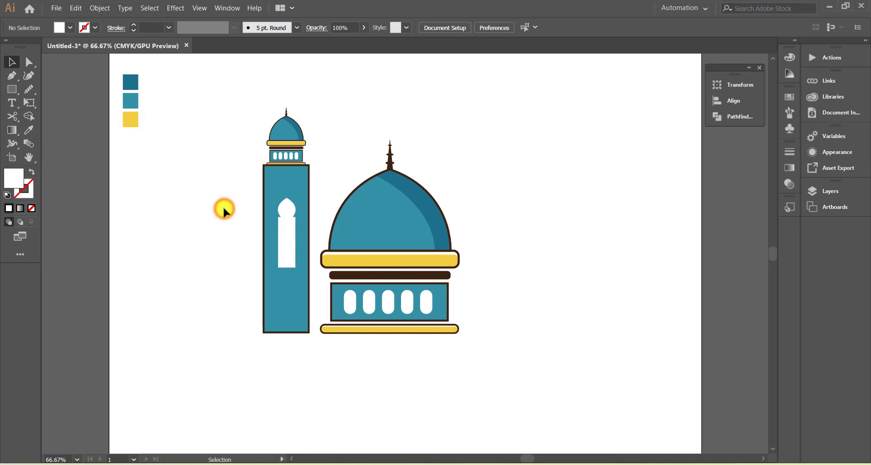
{"action": "left_click_drag", "start_coordinate": [254, 95], "coordinate": [500, 205]}
{"action": "left_click", "coordinate": [187, 140]}
Group each side tower with its window and align the bottoms of both towers with the central building.
{"action": "left_click_drag", "start_coordinate": [241, 113], "coordinate": [303, 273]}
{"action": "right_click", "coordinate": [301, 220]}
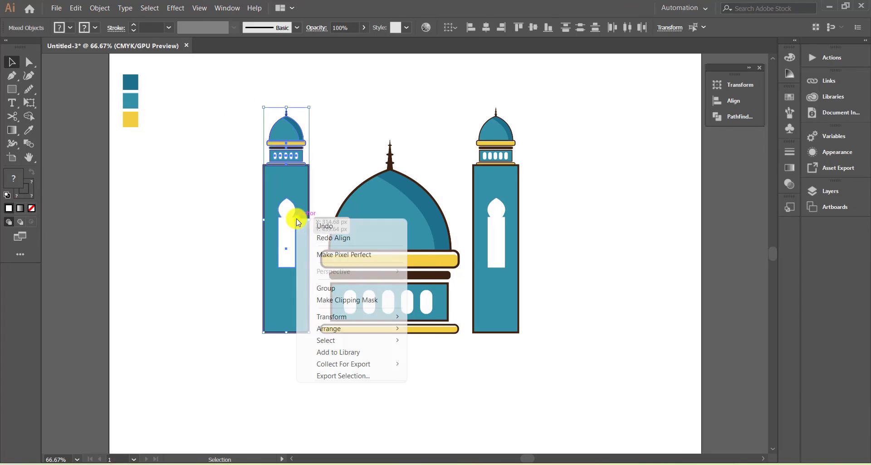
{"action": "left_click", "coordinate": [338, 288]}
{"action": "left_click_drag", "start_coordinate": [448, 112], "coordinate": [531, 246]}
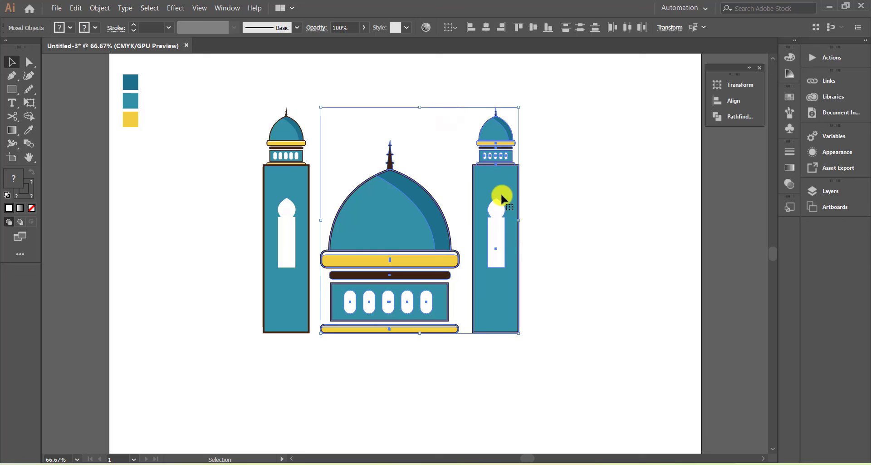
{"action": "left_click_drag", "start_coordinate": [444, 84], "coordinate": [506, 205]}
{"action": "right_click", "coordinate": [506, 205]}
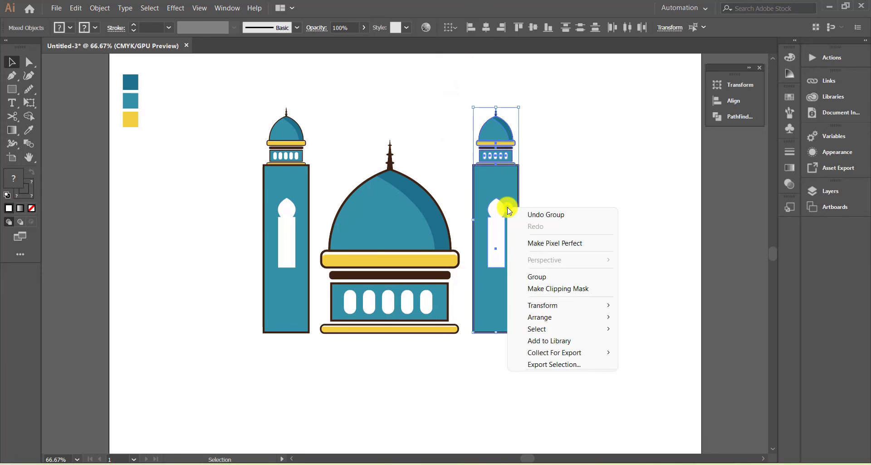
{"action": "left_click", "coordinate": [534, 277]}
{"action": "left_click_drag", "start_coordinate": [226, 132], "coordinate": [520, 243]}
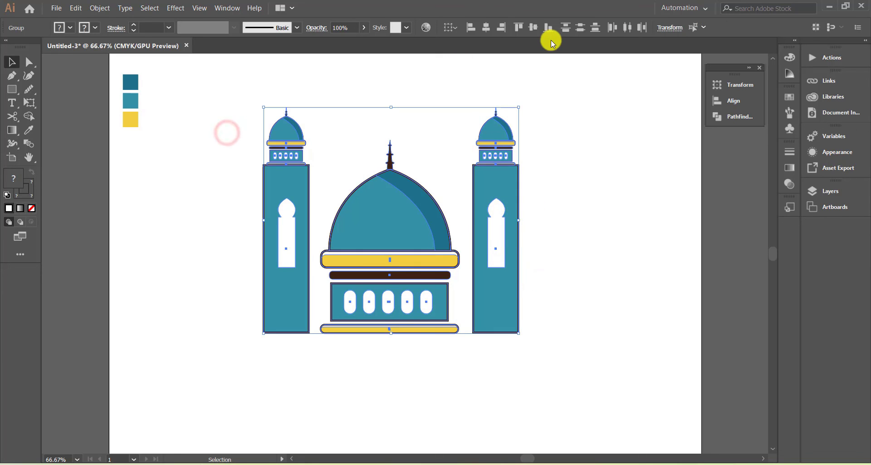
{"action": "left_click", "coordinate": [253, 239]}
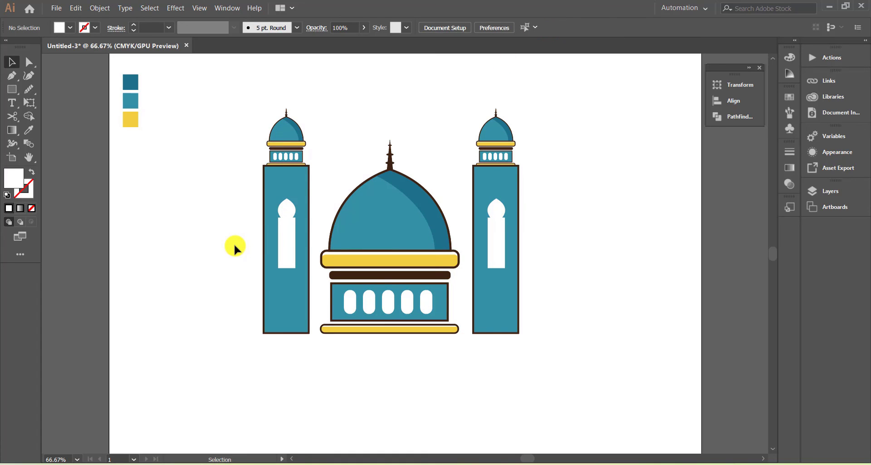
Draw a thin ground rectangle about 463 by 7 px beneath the mosque and fill it with the dark brown of the middle bar.
{"action": "left_click", "coordinate": [11, 89]}
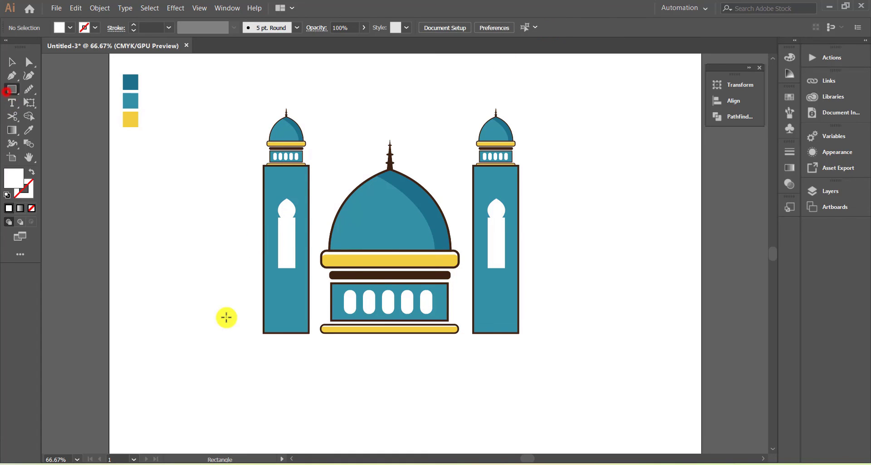
{"action": "left_click_drag", "start_coordinate": [256, 335], "coordinate": [529, 338]}
{"action": "left_click", "coordinate": [7, 61]}
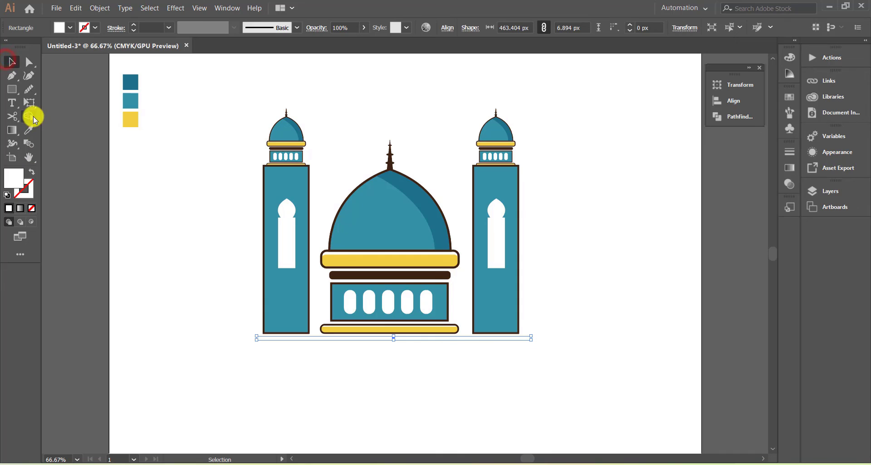
{"action": "left_click", "coordinate": [29, 130]}
{"action": "left_click", "coordinate": [343, 275]}
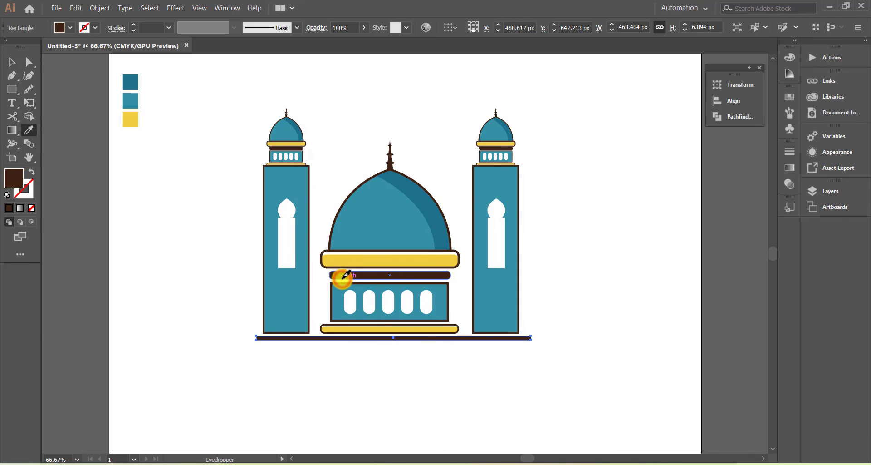
{"action": "left_click", "coordinate": [11, 62]}
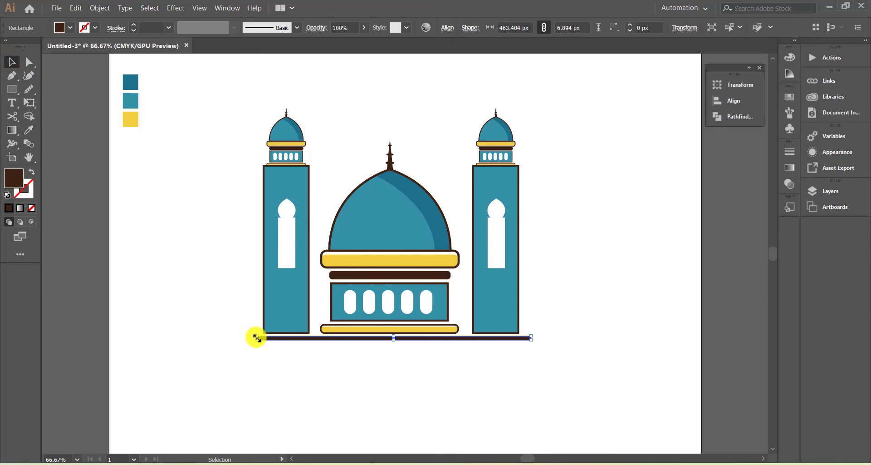
Widen the brown ground bar on both sides to about 543 px, keeping its height.
{"action": "left_click_drag", "start_coordinate": [257, 339], "coordinate": [222, 337]}
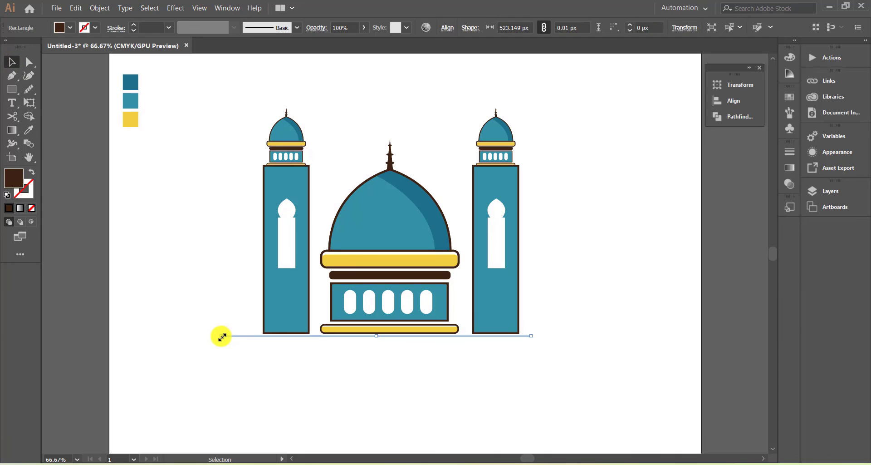
{"action": "key", "text": "ctrl+z"}
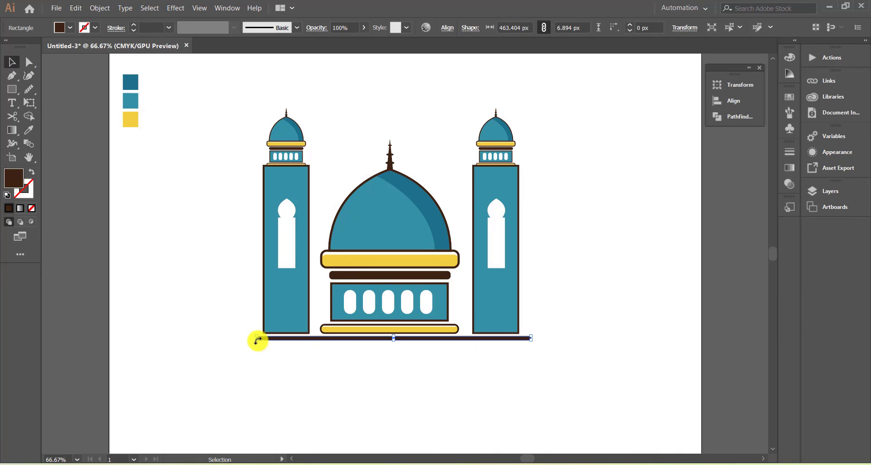
{"action": "left_click_drag", "start_coordinate": [257, 335], "coordinate": [209, 335]}
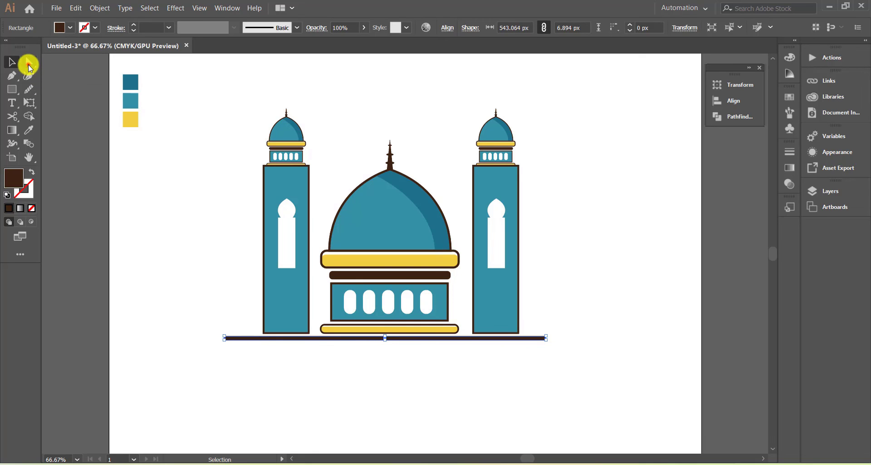
Round the corners at both ends of the brown ground bar with a 3.45 px radius.
{"action": "left_click", "coordinate": [29, 62]}
{"action": "left_click_drag", "start_coordinate": [202, 314], "coordinate": [252, 378]}
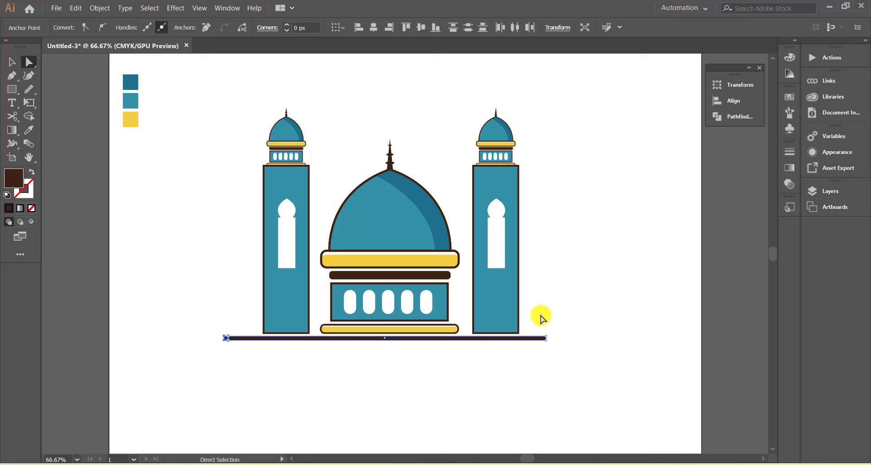
{"action": "left_click_drag", "start_coordinate": [539, 315], "coordinate": [558, 358]}
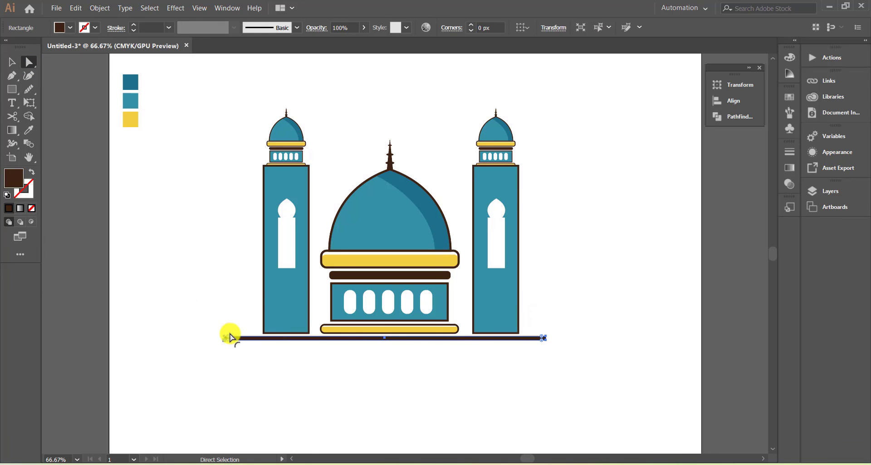
{"action": "left_click_drag", "start_coordinate": [230, 338], "coordinate": [230, 337]}
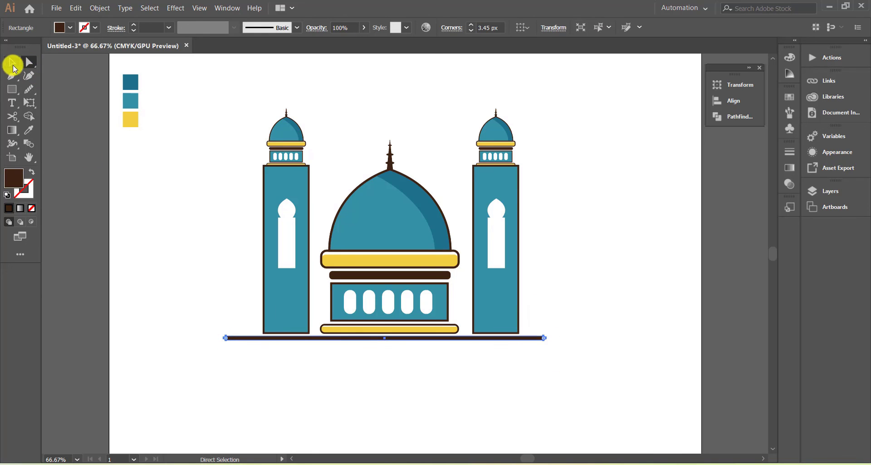
{"action": "left_click", "coordinate": [11, 62]}
{"action": "left_click", "coordinate": [190, 221]}
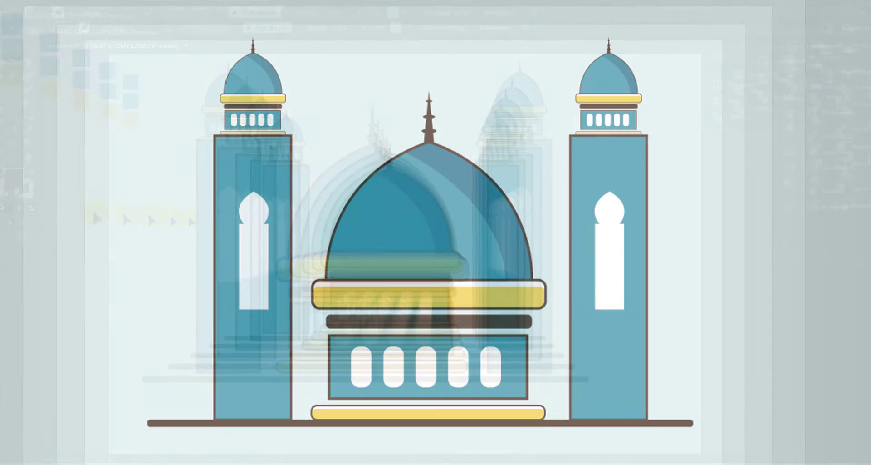